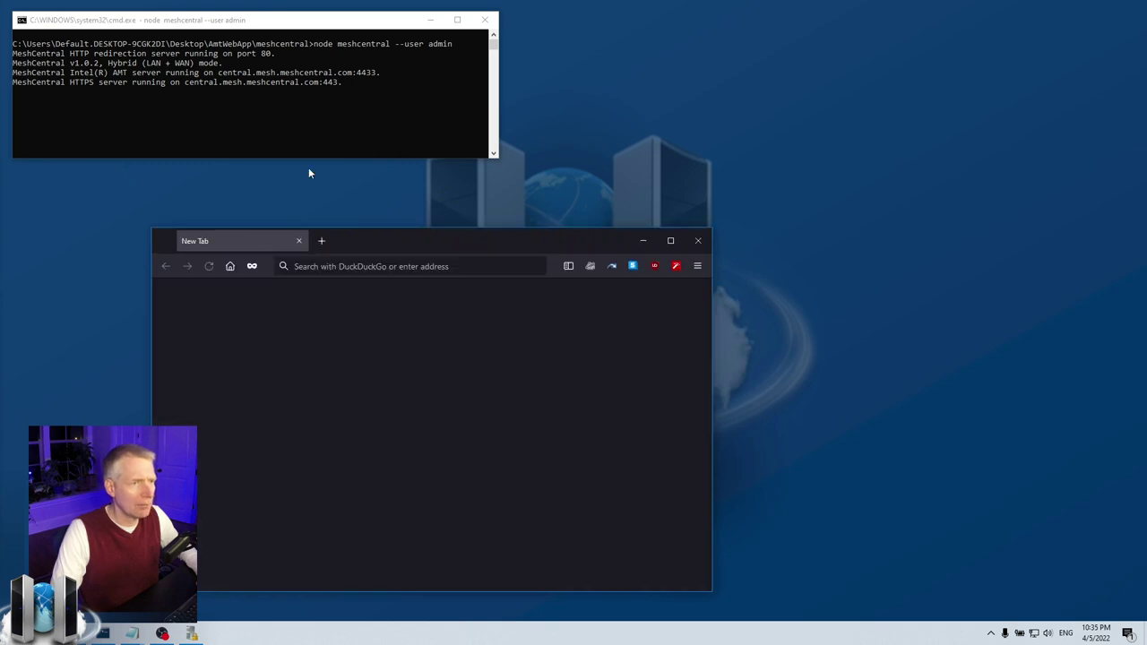
# Step: Open central.mesh.meshcentral.com in the browser, then move the window beside the console and enlarge it to show more of the device list
pyautogui.click(342, 257)
pyautogui.write('central.mesh.meshcentral.com/')
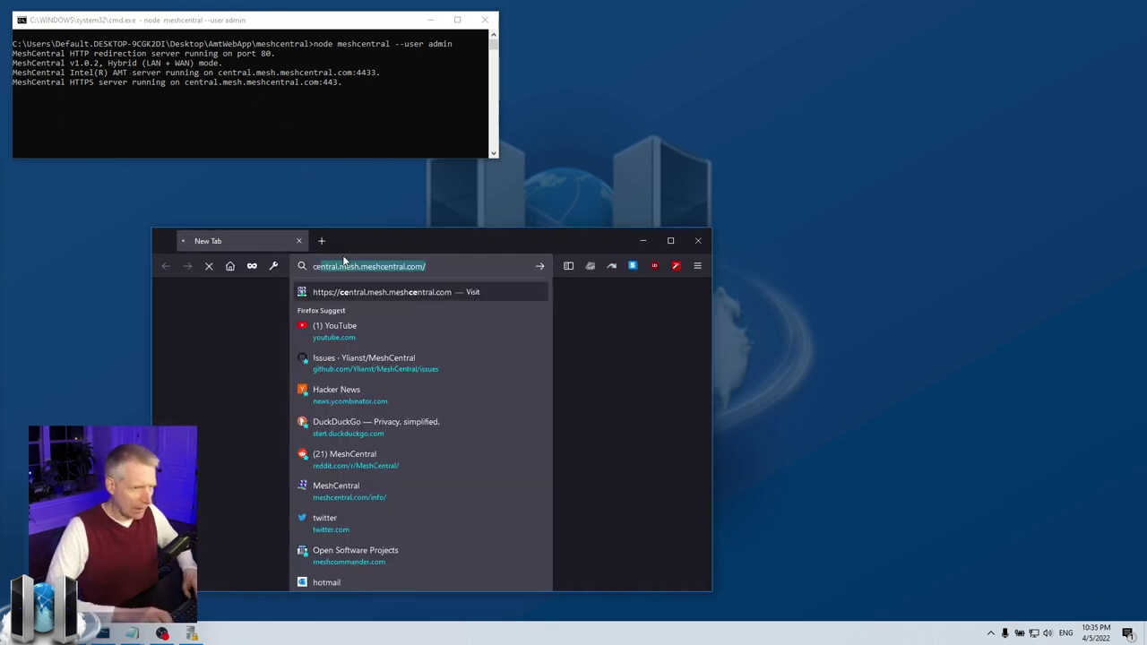
pyautogui.press('Return')
pyautogui.moveTo(370, 236); pyautogui.dragTo(737, 32)
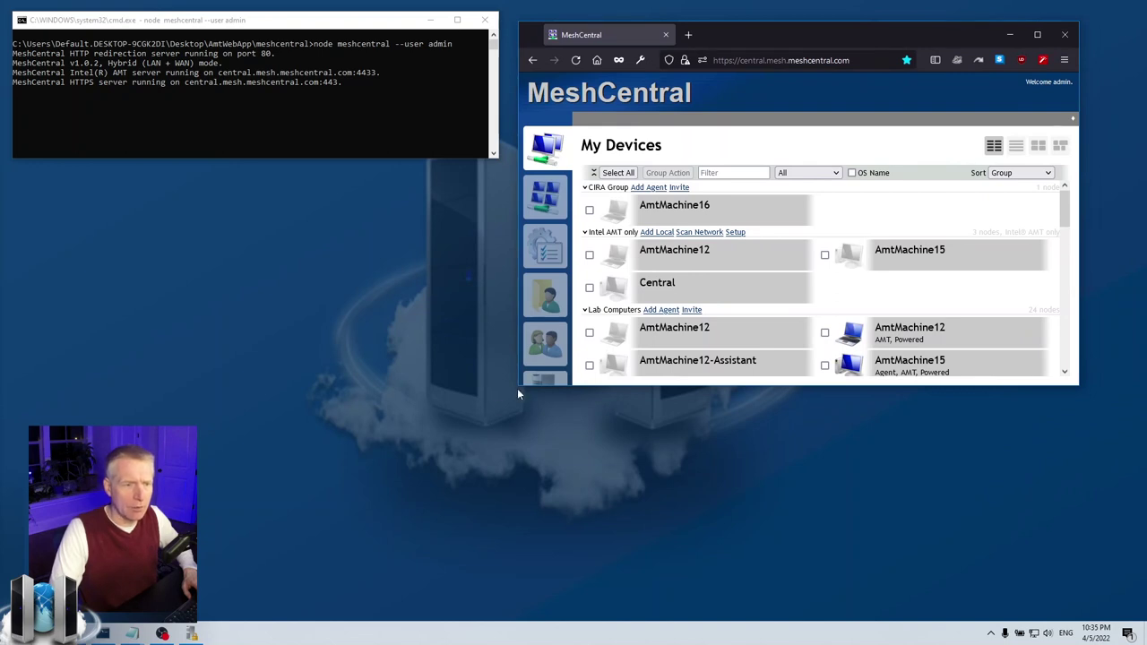
pyautogui.moveTo(517, 388); pyautogui.dragTo(452, 515)
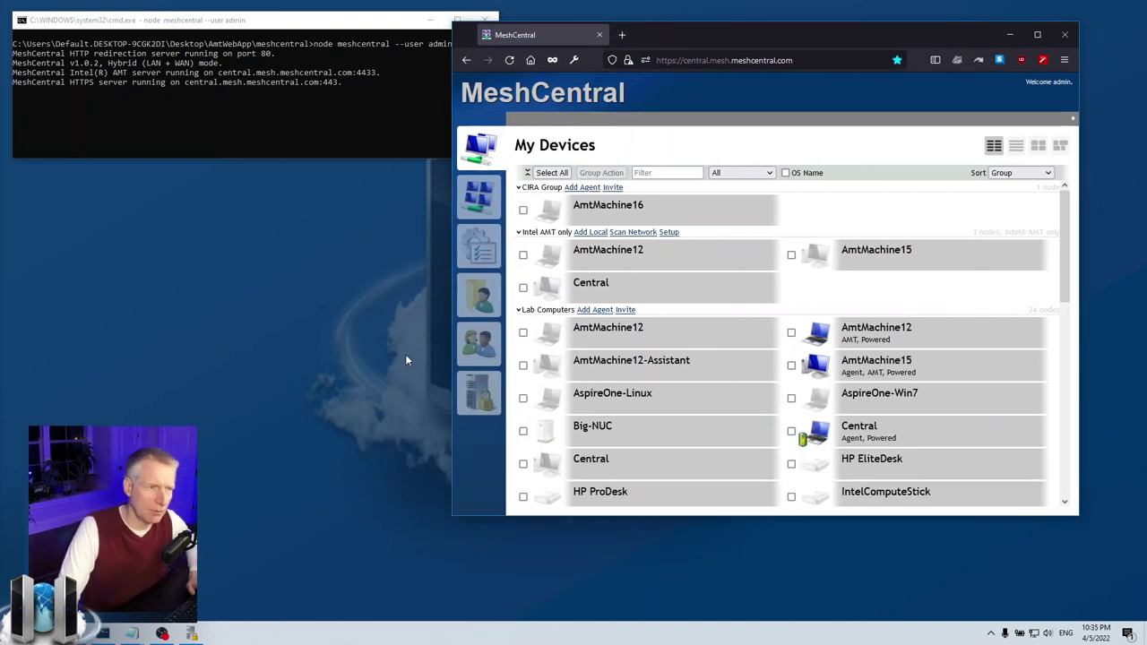
# Step: Highlight the "--user admin" argument of the server launch command in the console window, then clear the selection
pyautogui.click(391, 43)
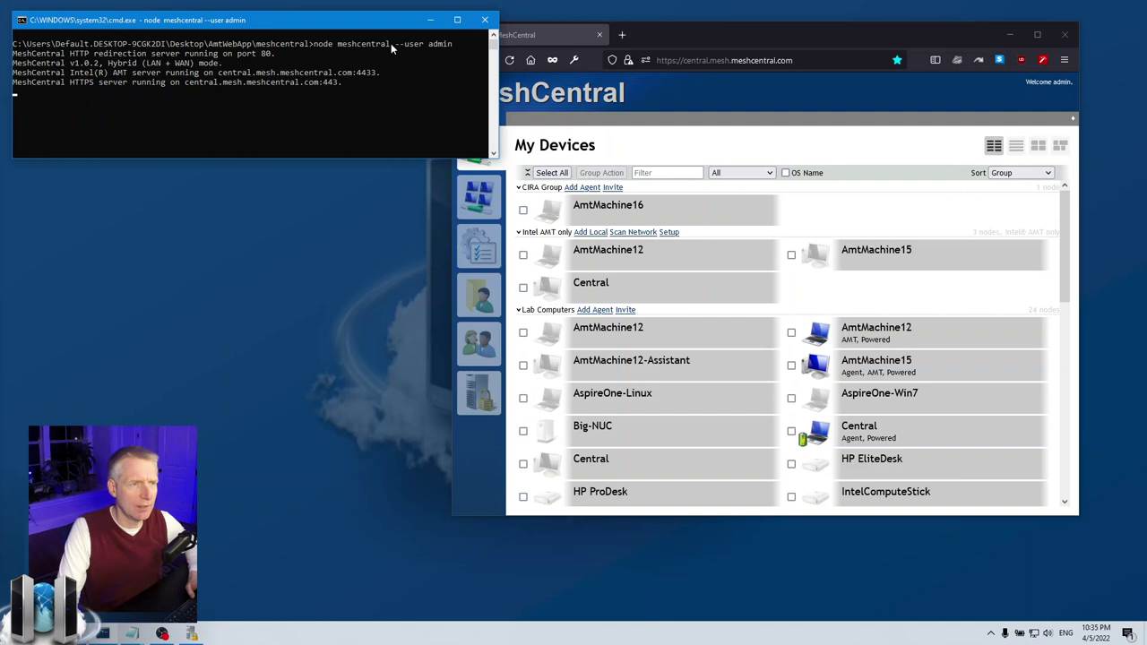
pyautogui.moveTo(391, 43); pyautogui.dragTo(457, 45)
pyautogui.rightClick(438, 53)
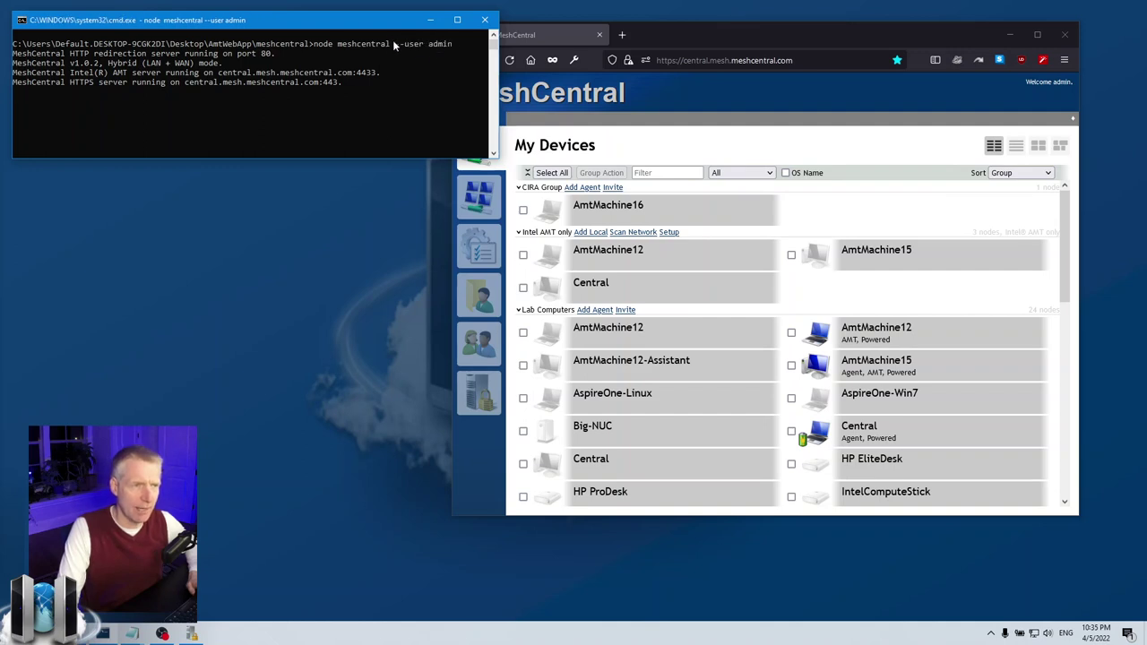
# Step: Return to the browser, reposition its window, and connect to the remote desktop of the agent-connected AmtMachine15 in Lab Computers
pyautogui.click(968, 90)
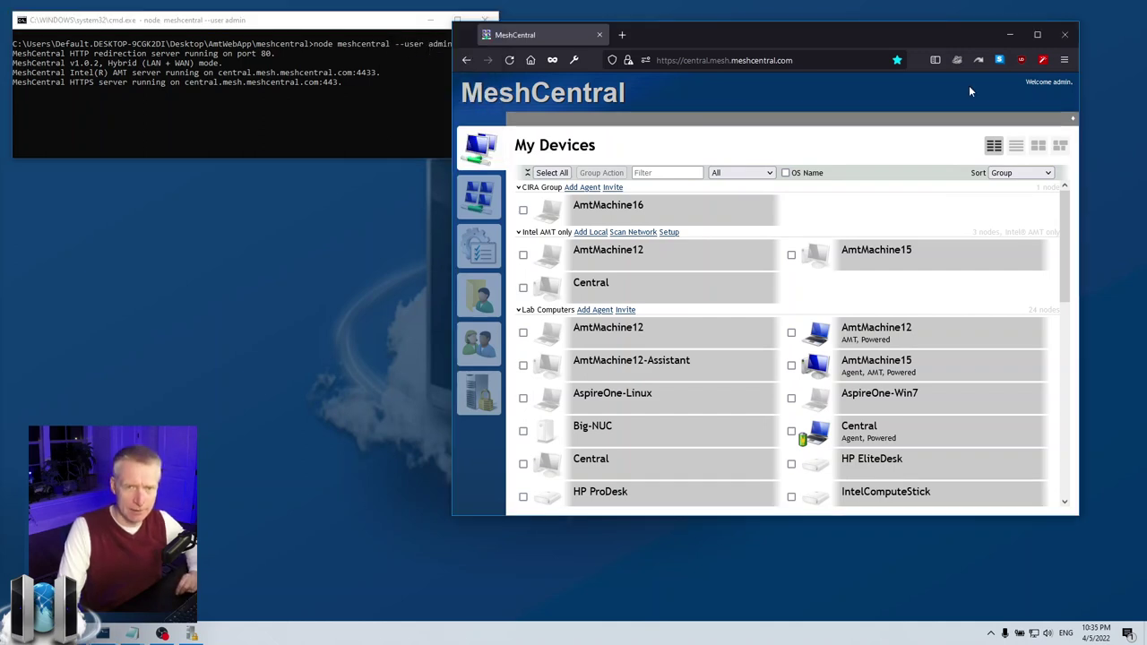
pyautogui.moveTo(819, 40); pyautogui.dragTo(833, 94)
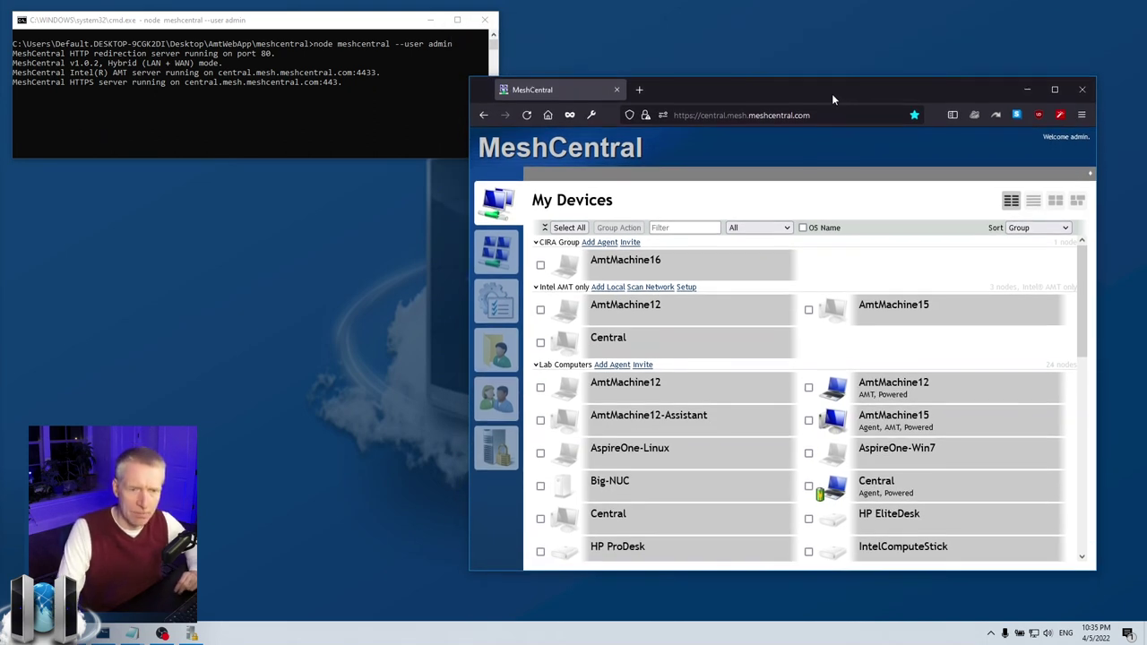
pyautogui.click(907, 428)
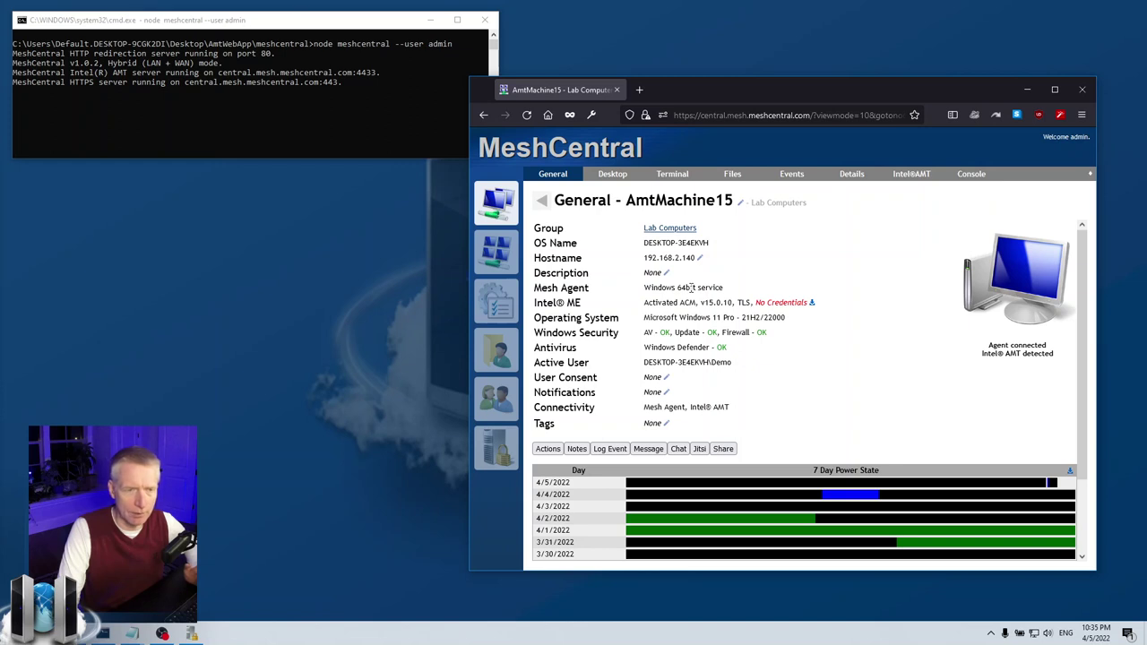
pyautogui.click(611, 173)
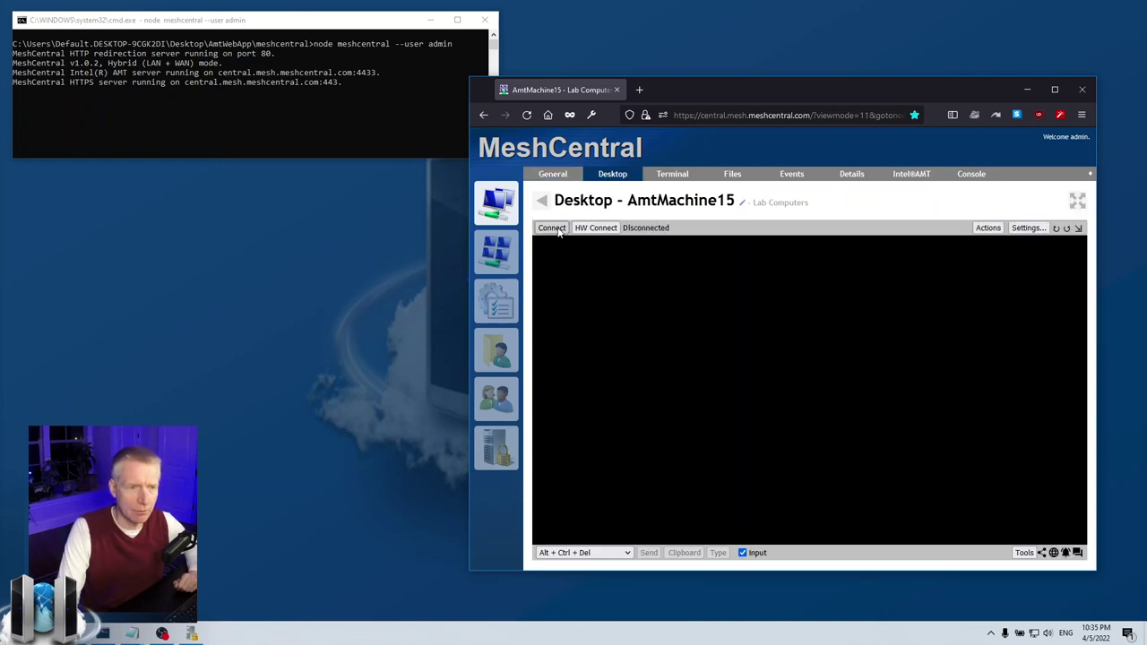
pyautogui.click(552, 228)
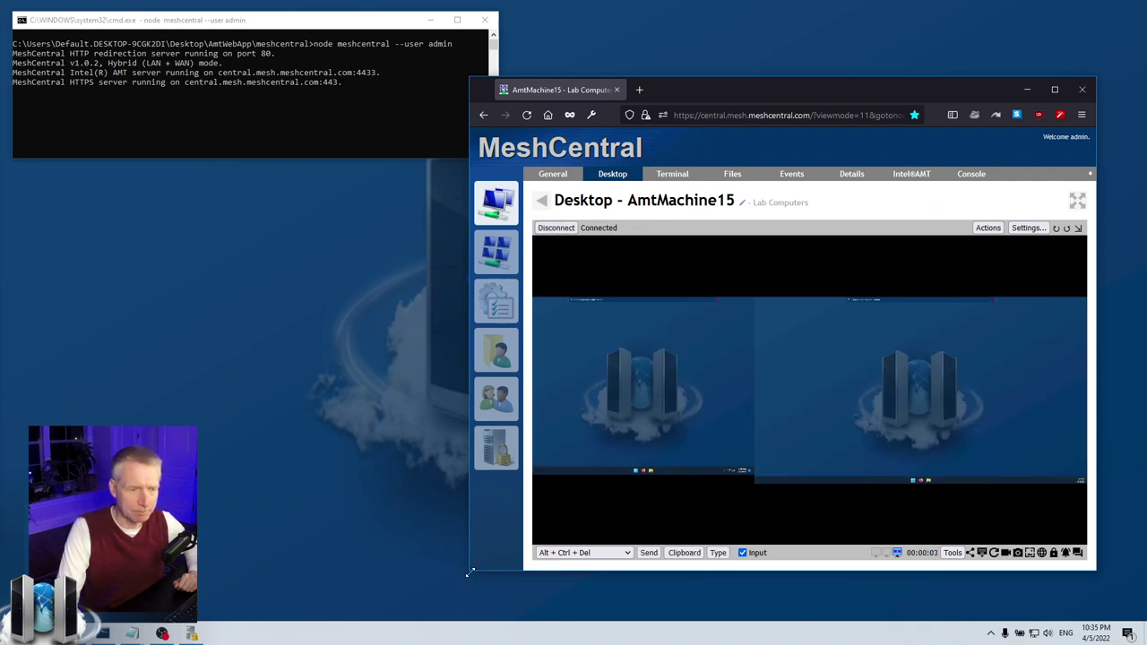
# Step: Enlarge the browser window for a bigger remote desktop view and shift the remote desktop-sharing bar along the second display's upper edge
pyautogui.moveTo(469, 572); pyautogui.dragTo(357, 610)
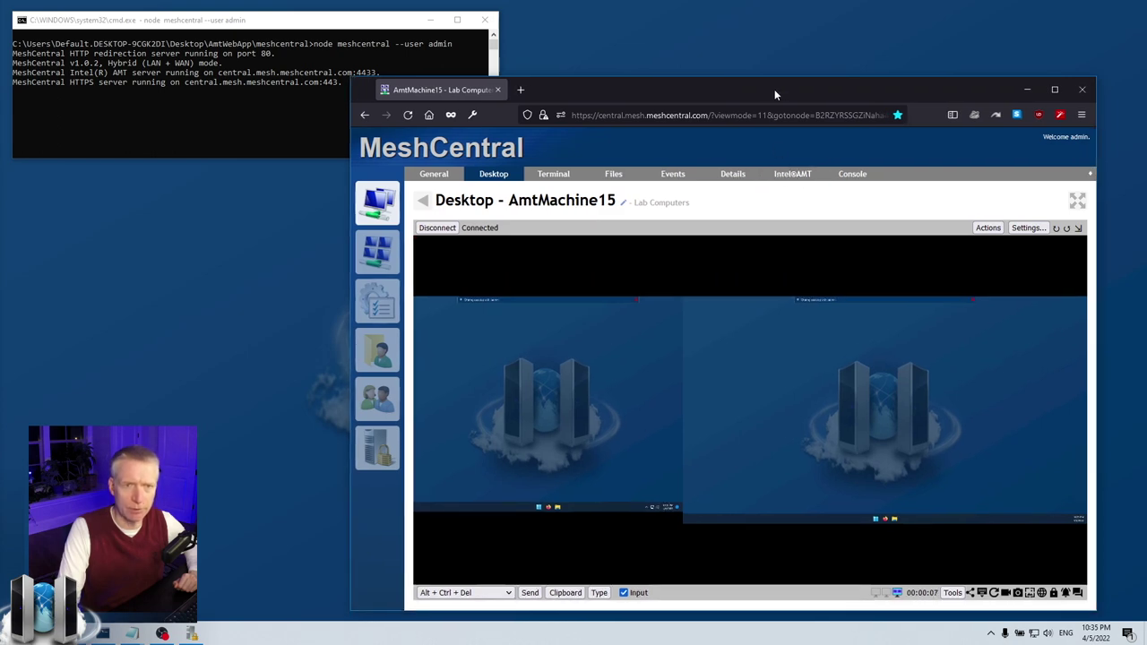
pyautogui.moveTo(774, 89); pyautogui.dragTo(790, 87)
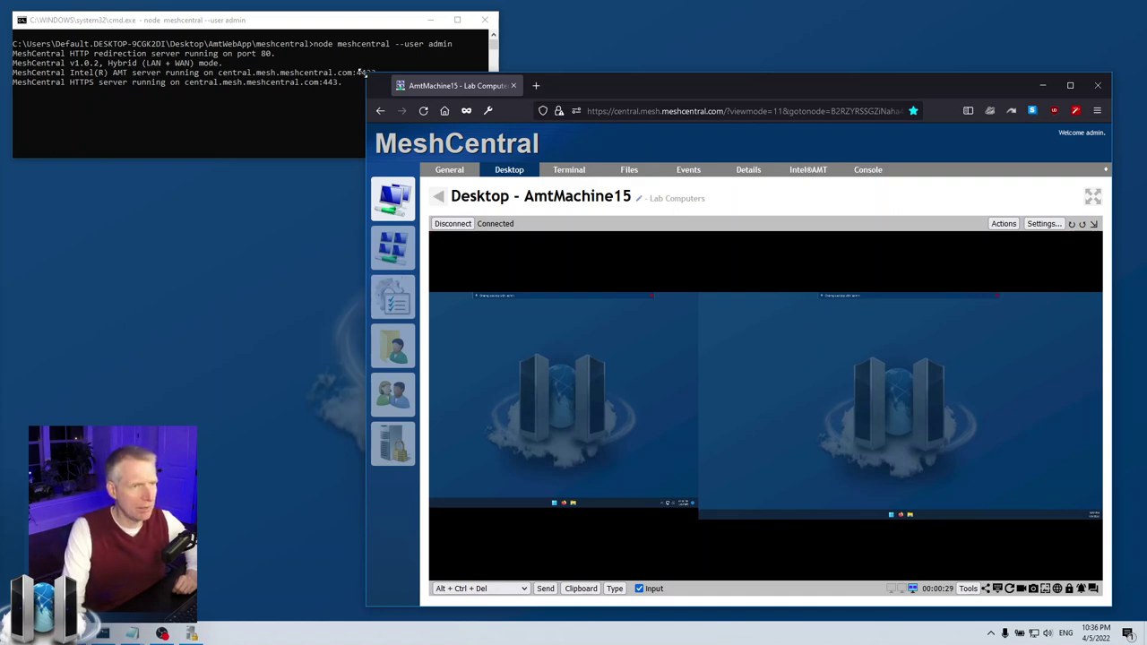
pyautogui.moveTo(362, 71); pyautogui.dragTo(207, 10)
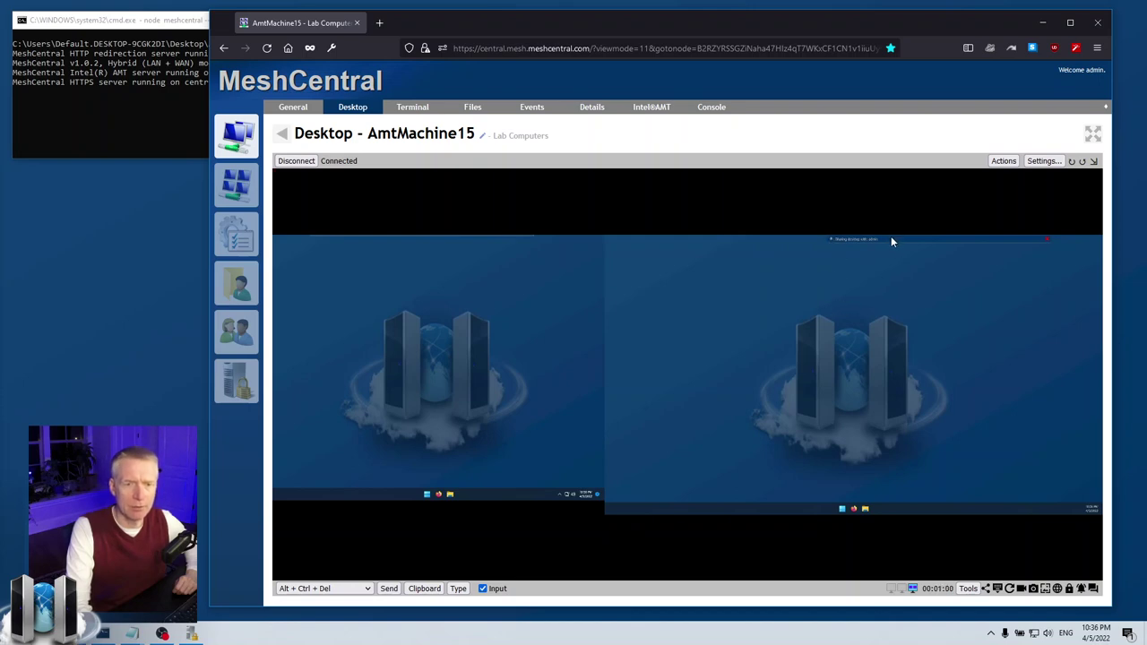
pyautogui.moveTo(891, 236); pyautogui.dragTo(830, 239)
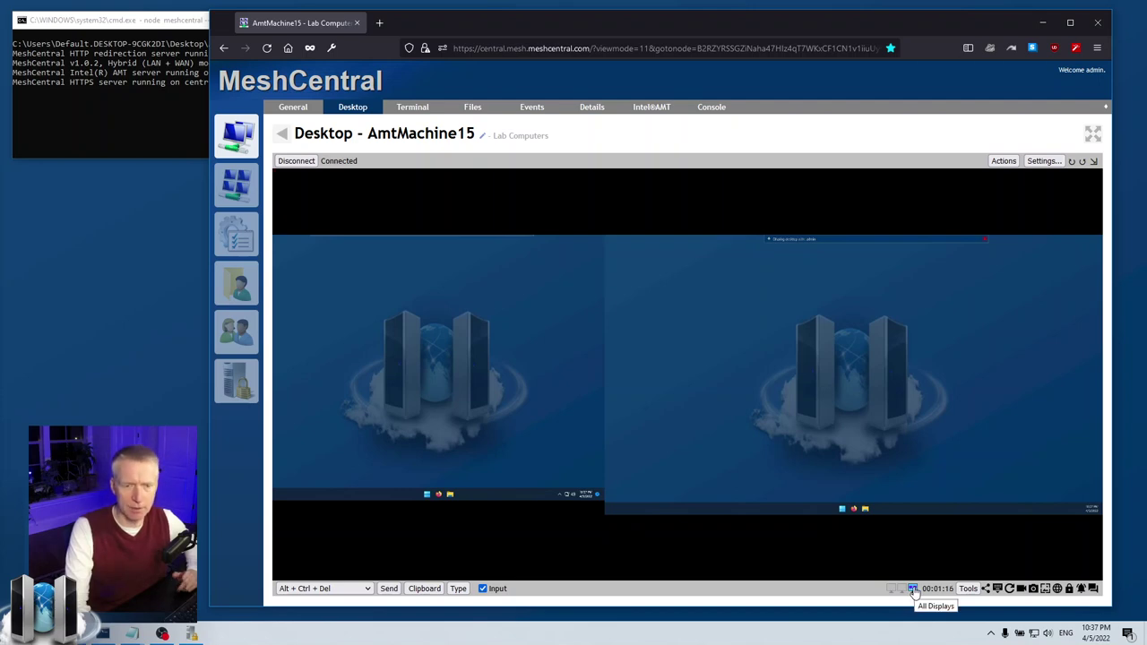
# Step: View the remote computer's second and first displays individually, try a selection on the second display, and return to All Displays
pyautogui.click(901, 590)
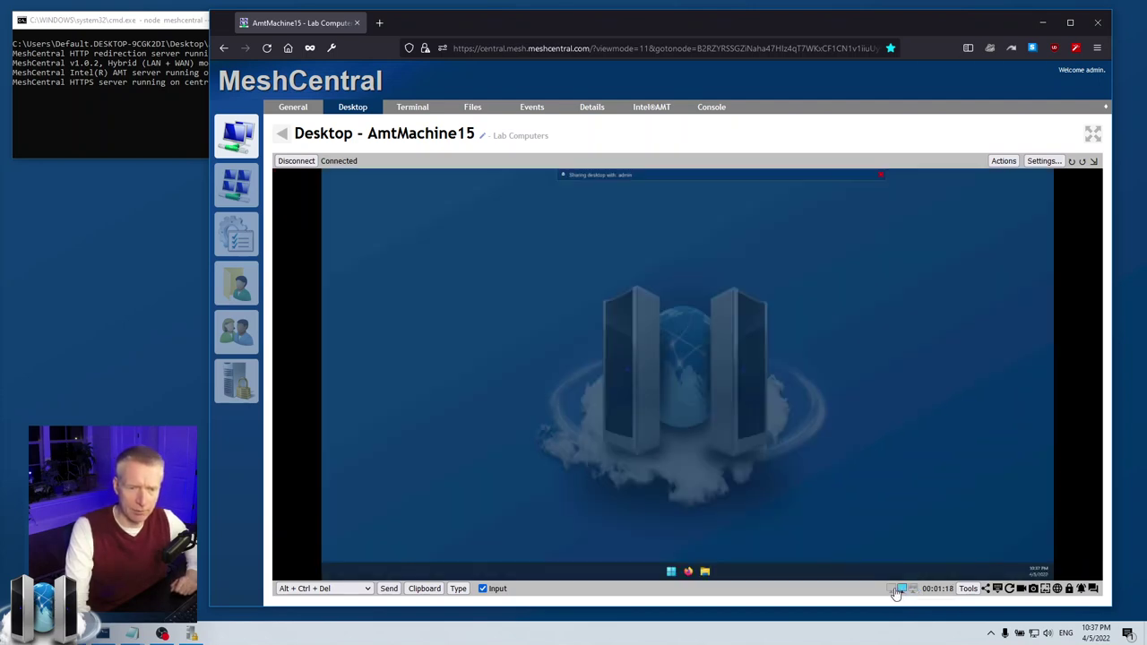
pyautogui.click(893, 590)
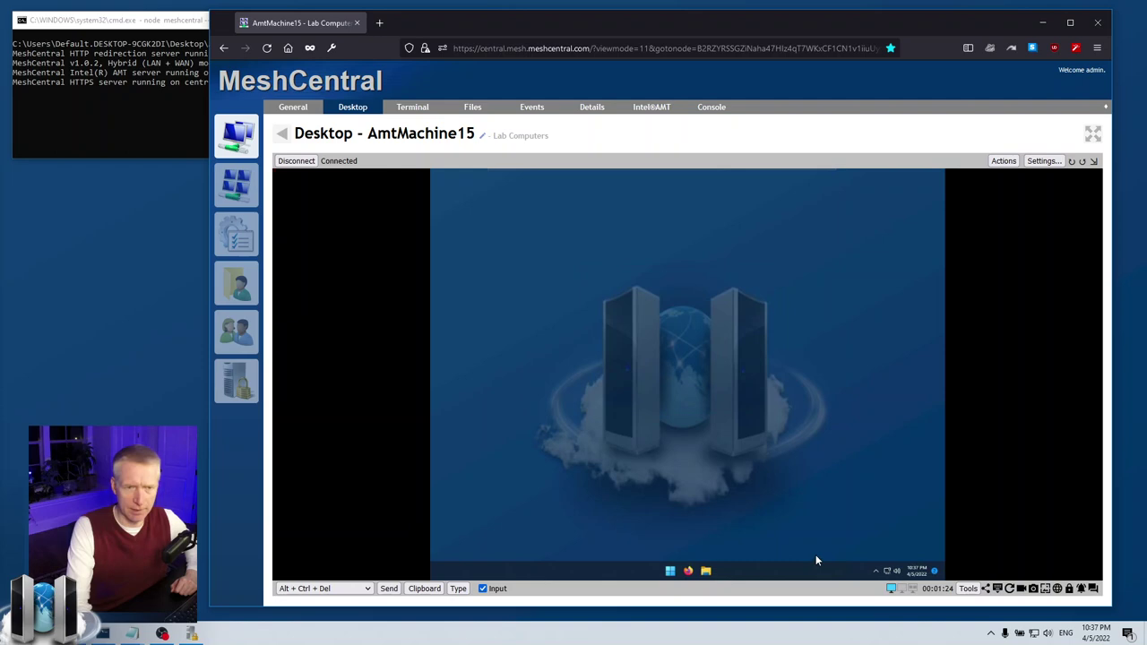
pyautogui.click(901, 589)
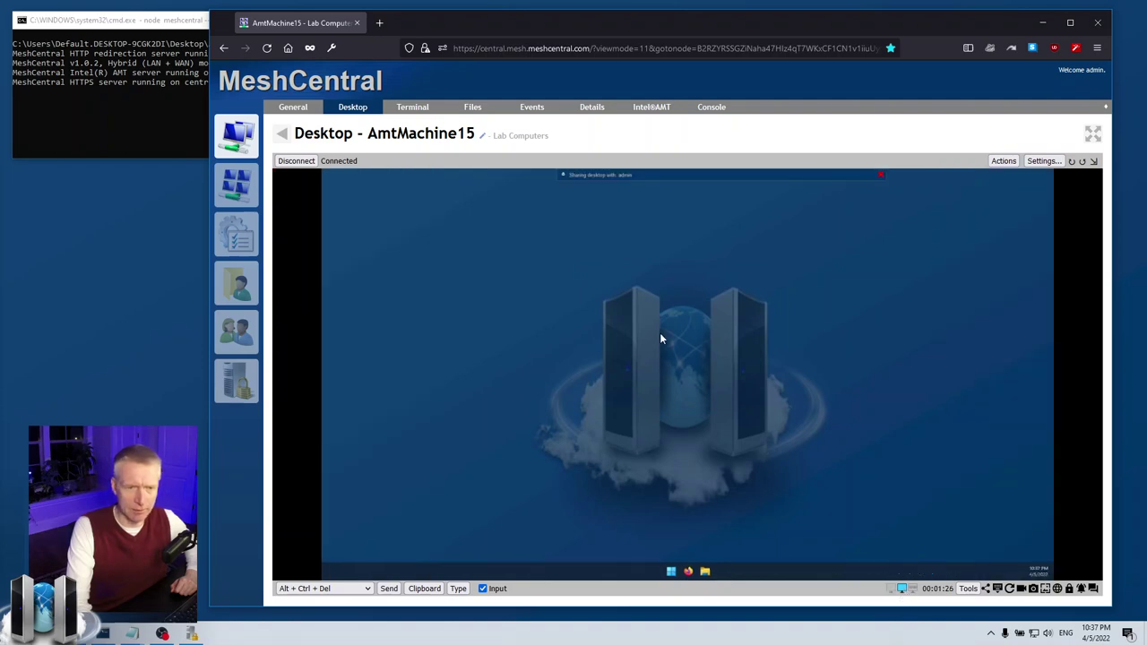
pyautogui.moveTo(659, 333); pyautogui.dragTo(893, 463)
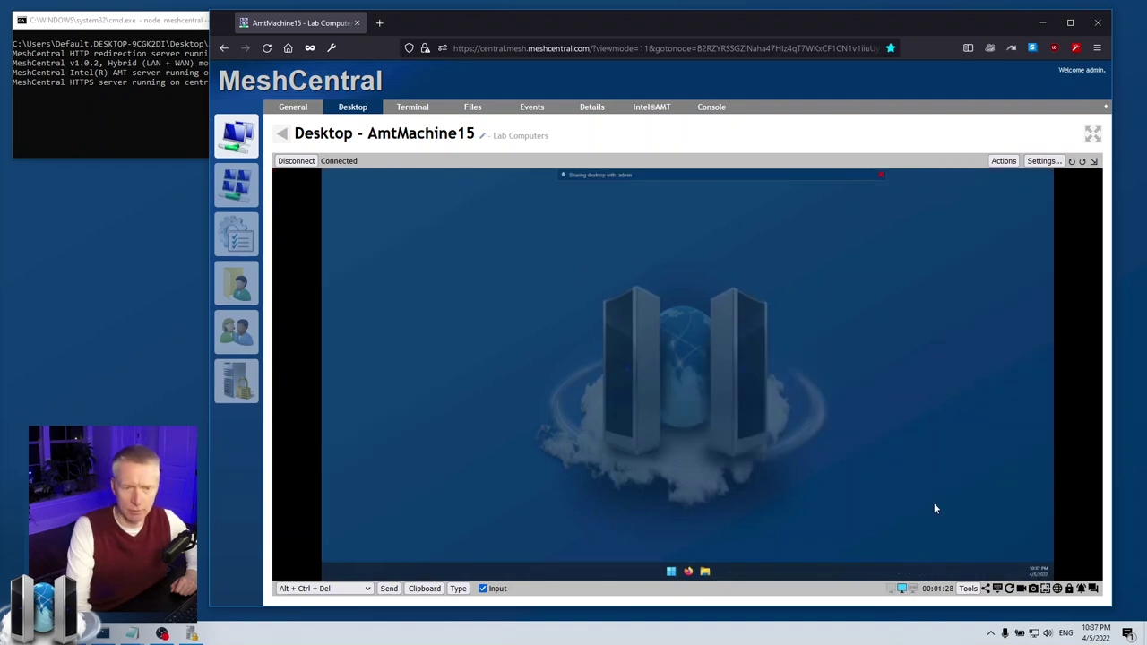
pyautogui.click(913, 590)
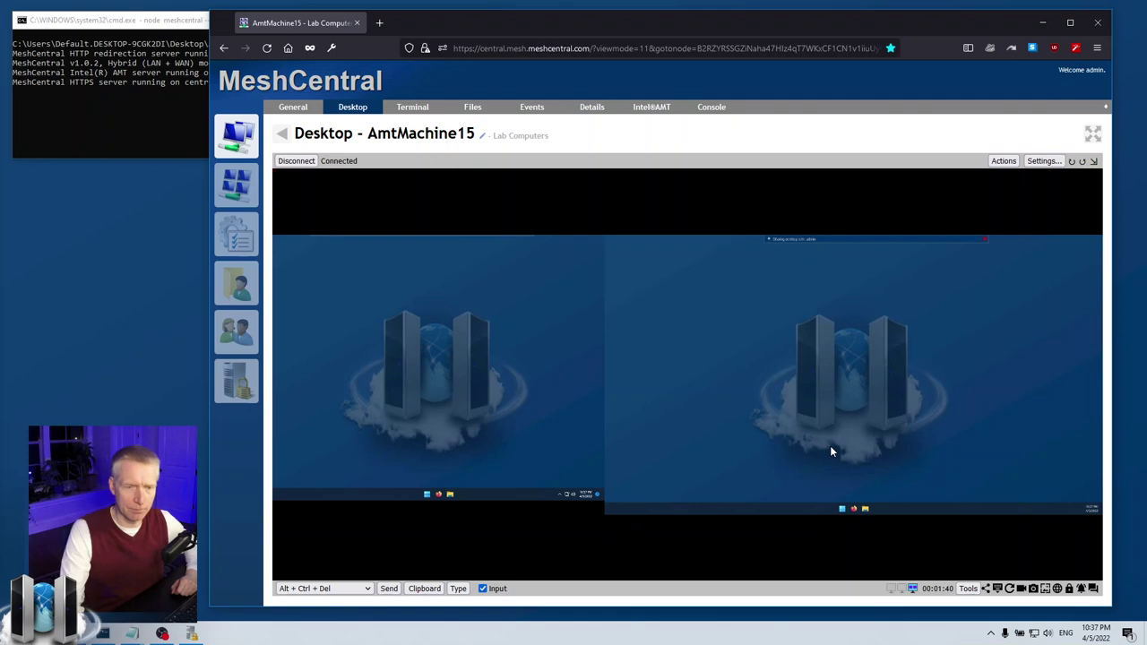
# Step: Launch Chrome on the local computer and open central.mesh.meshcentral.com in it
pyautogui.press('super')
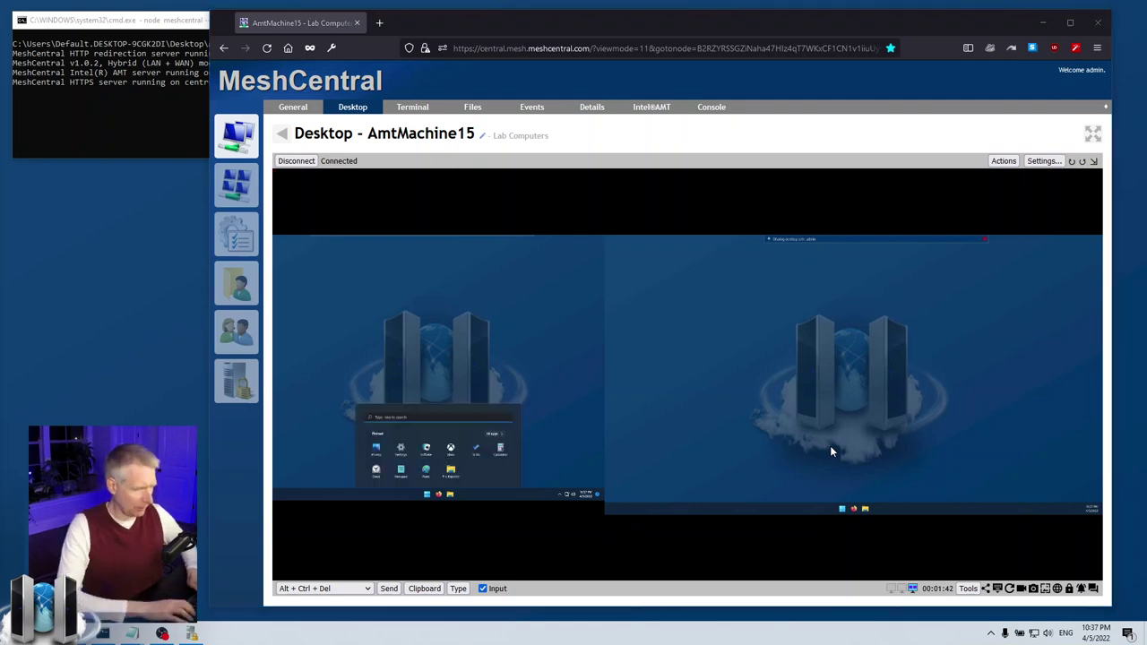
pyautogui.write('ch')
pyautogui.press('Return')
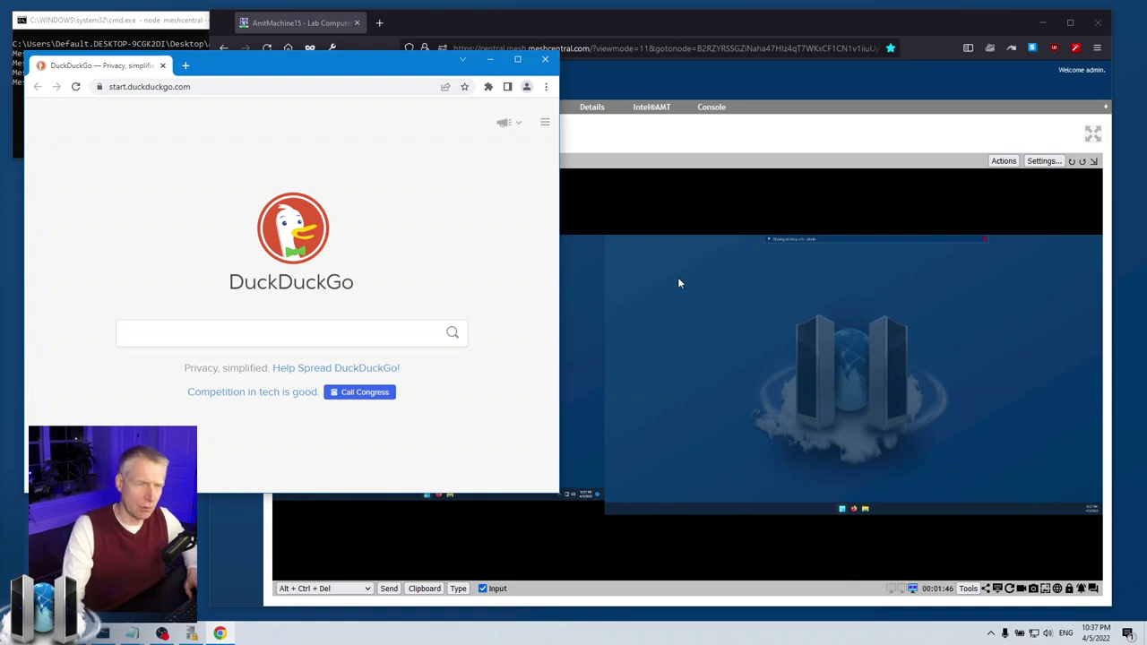
pyautogui.click(187, 93)
pyautogui.write('cen')
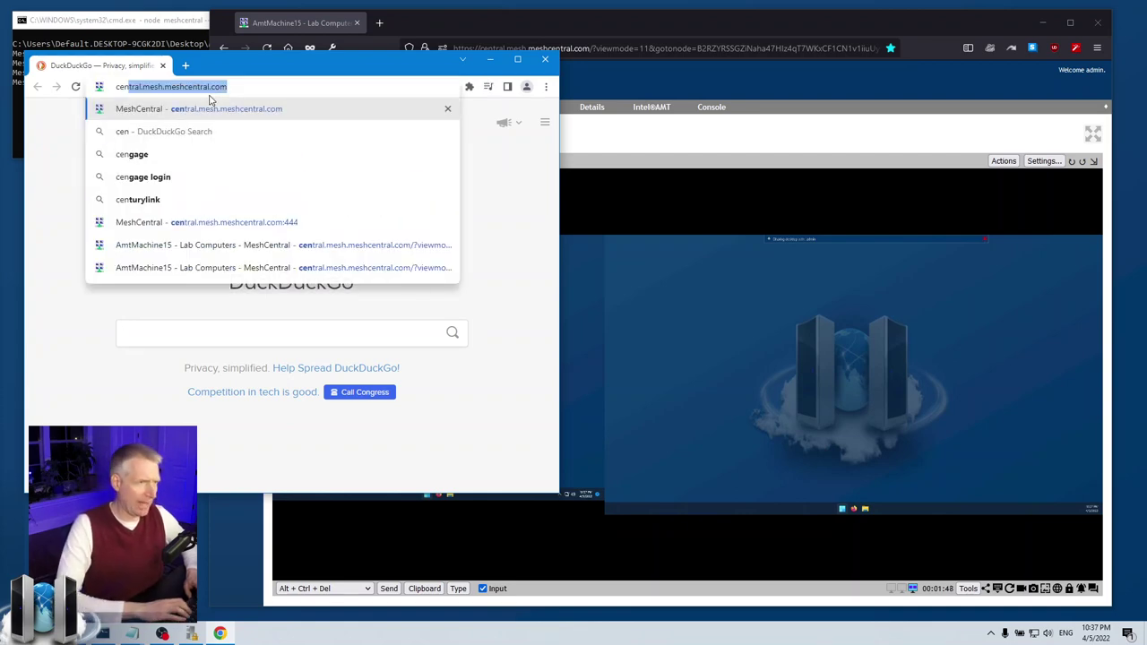
pyautogui.press('Return')
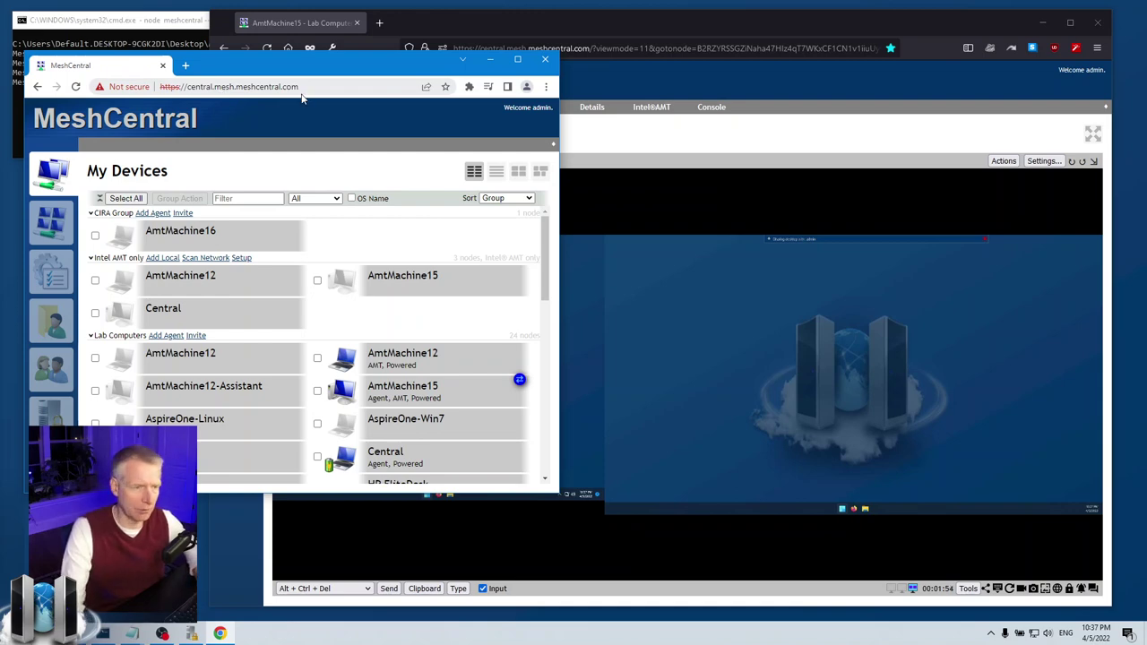
# Step: Connect to the AmtMachine15 remote desktop from Chrome as a second session
pyautogui.click(453, 401)
pyautogui.click(168, 144)
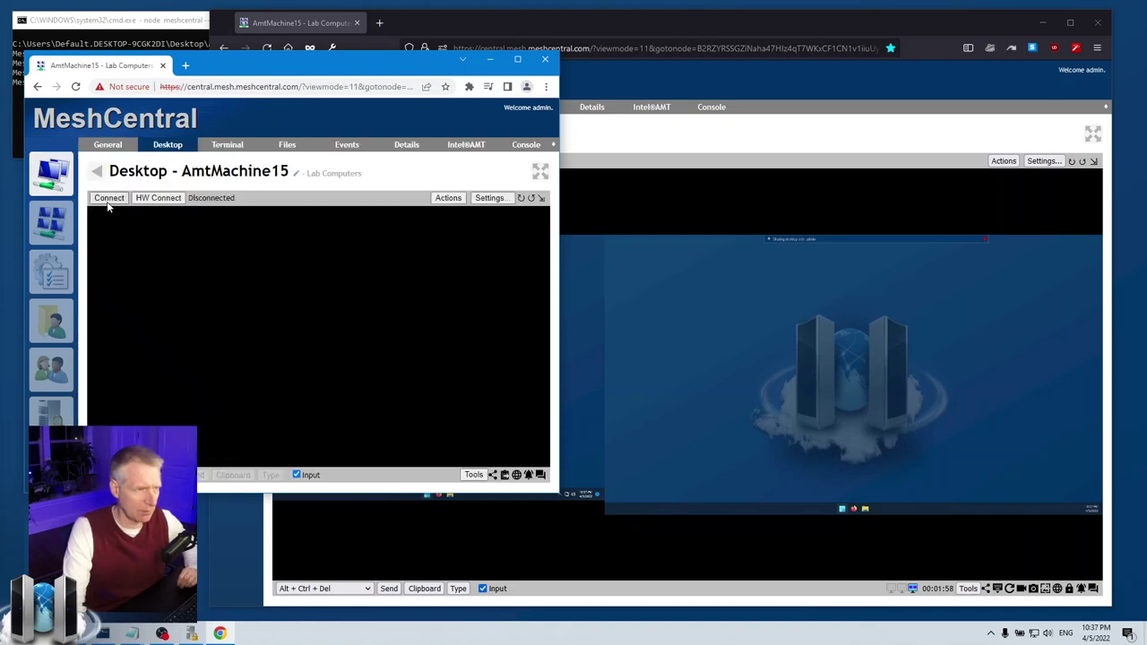
pyautogui.click(109, 200)
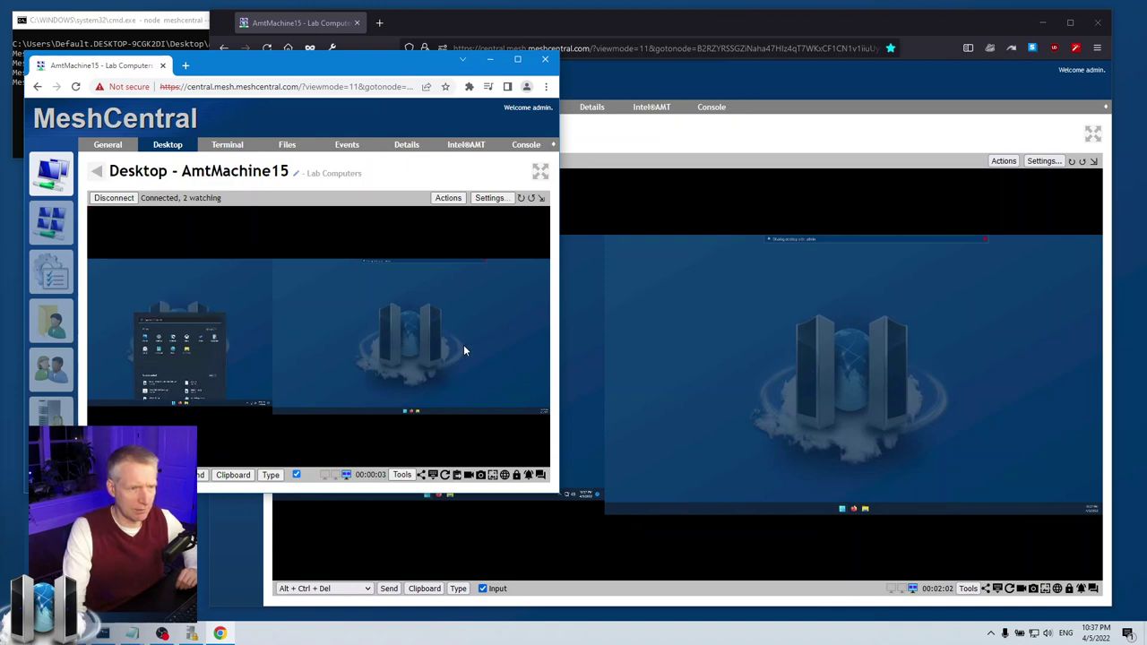
# Step: Shrink the Firefox window and move it beside Chrome so both remote desktop sessions can be seen together
pyautogui.click(814, 358)
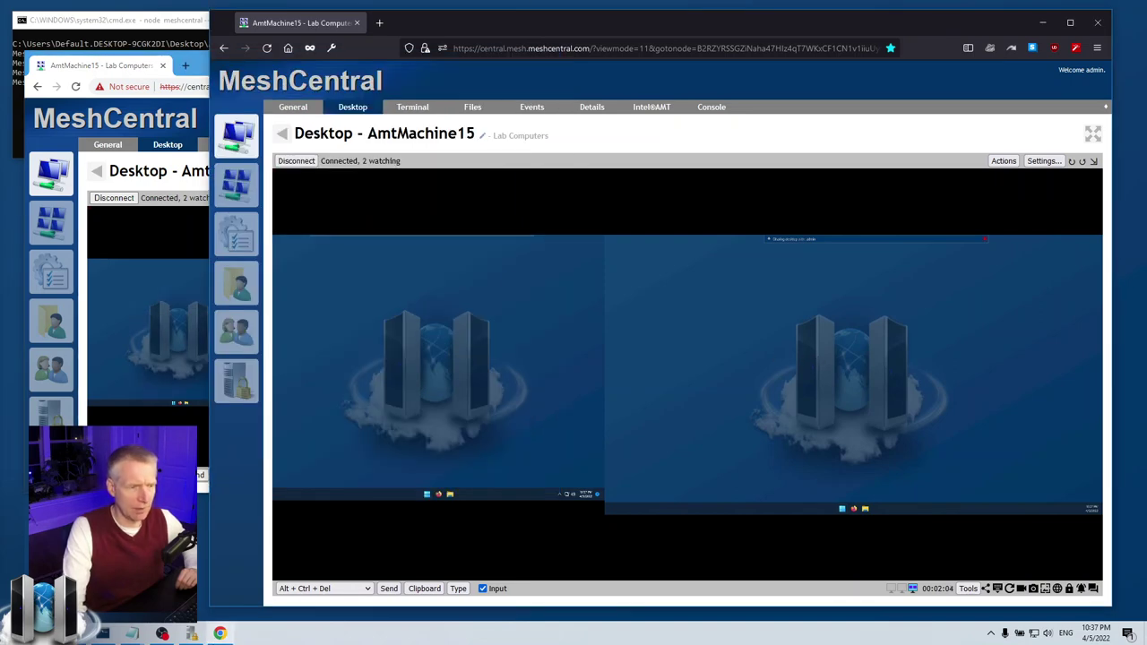
pyautogui.moveTo(209, 607); pyautogui.dragTo(516, 419)
pyautogui.moveTo(809, 20); pyautogui.dragTo(829, 189)
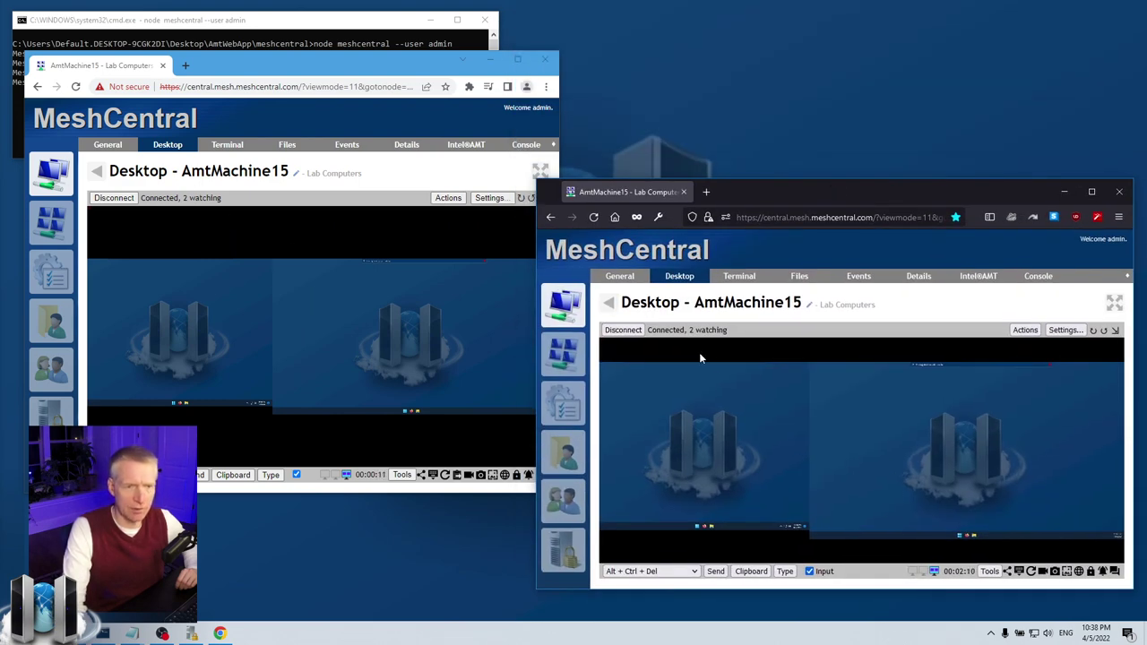
# Step: Review the shared desktop's session information in Firefox, then switch its view to the second display and back to All Displays
pyautogui.click(697, 330)
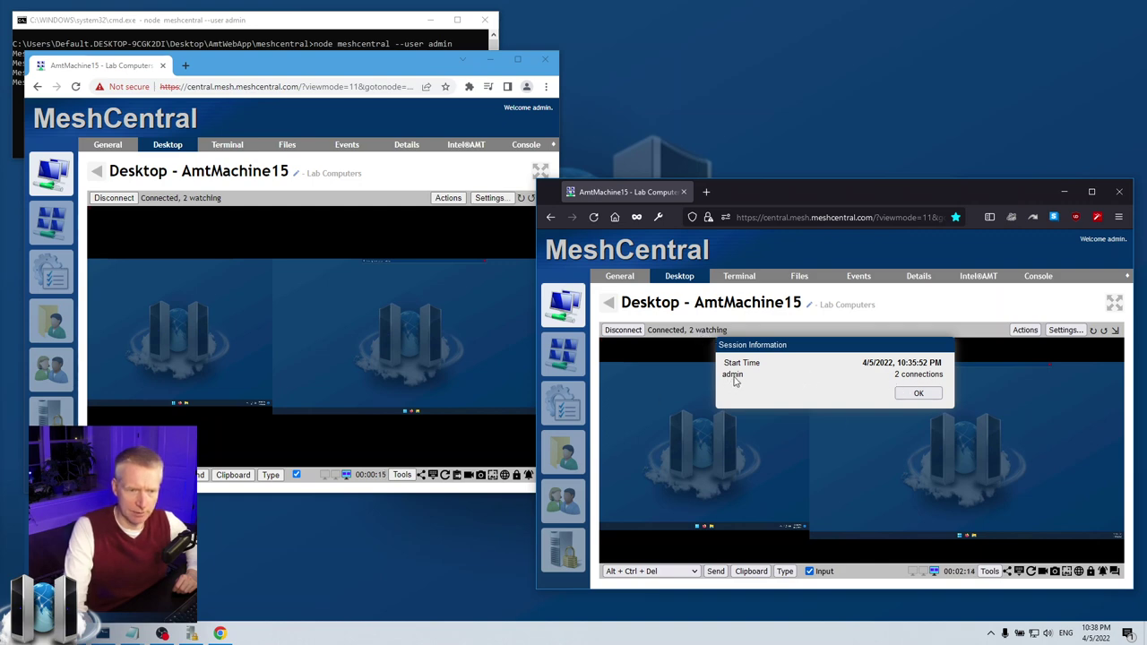
pyautogui.click(919, 394)
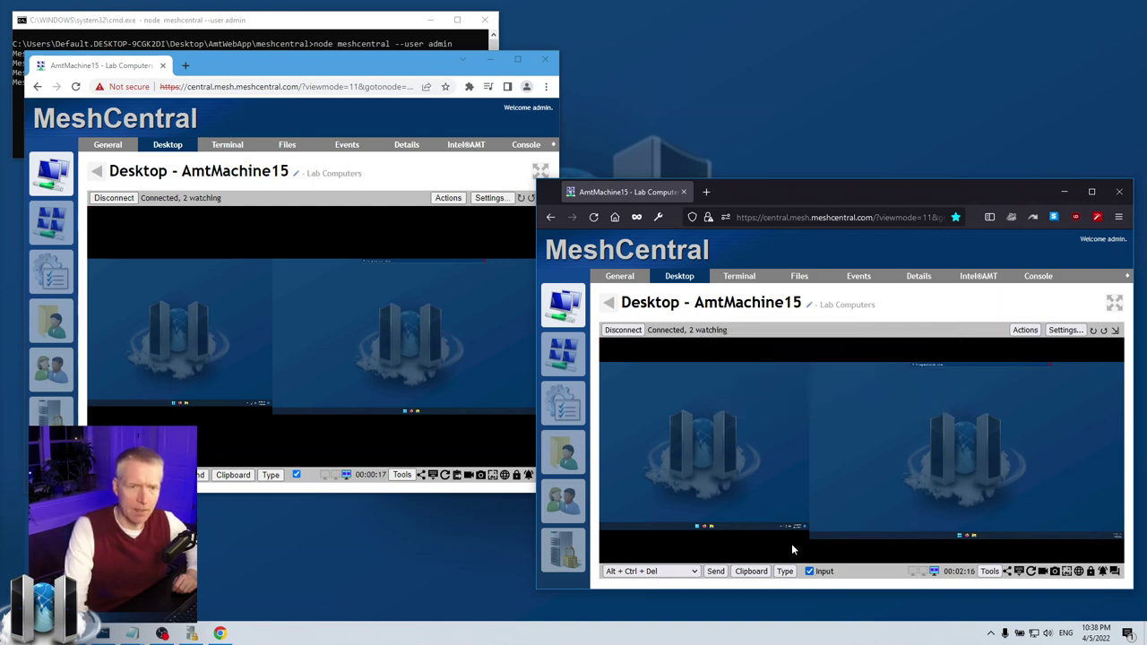
pyautogui.moveTo(756, 423); pyautogui.dragTo(825, 436)
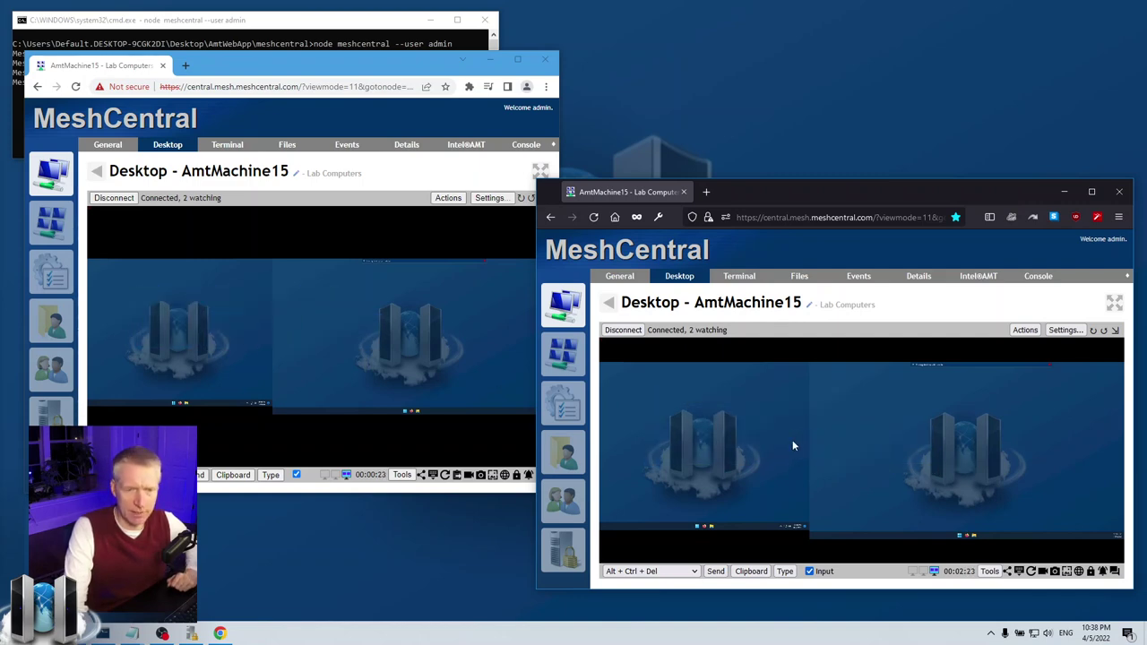
pyautogui.click(923, 572)
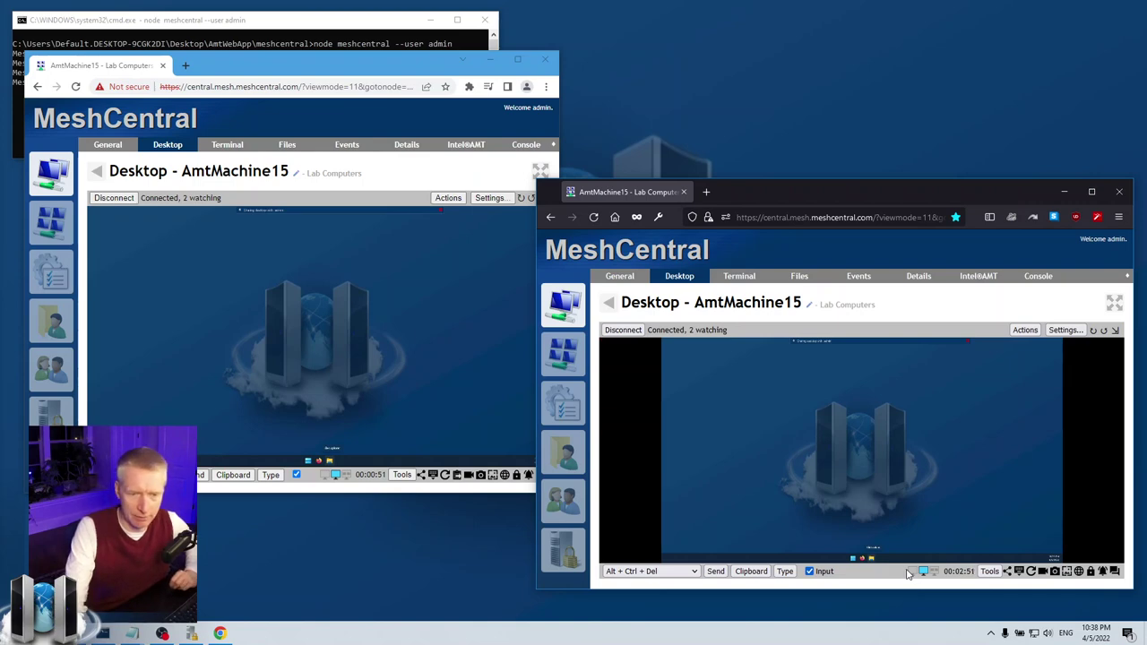
pyautogui.click(933, 571)
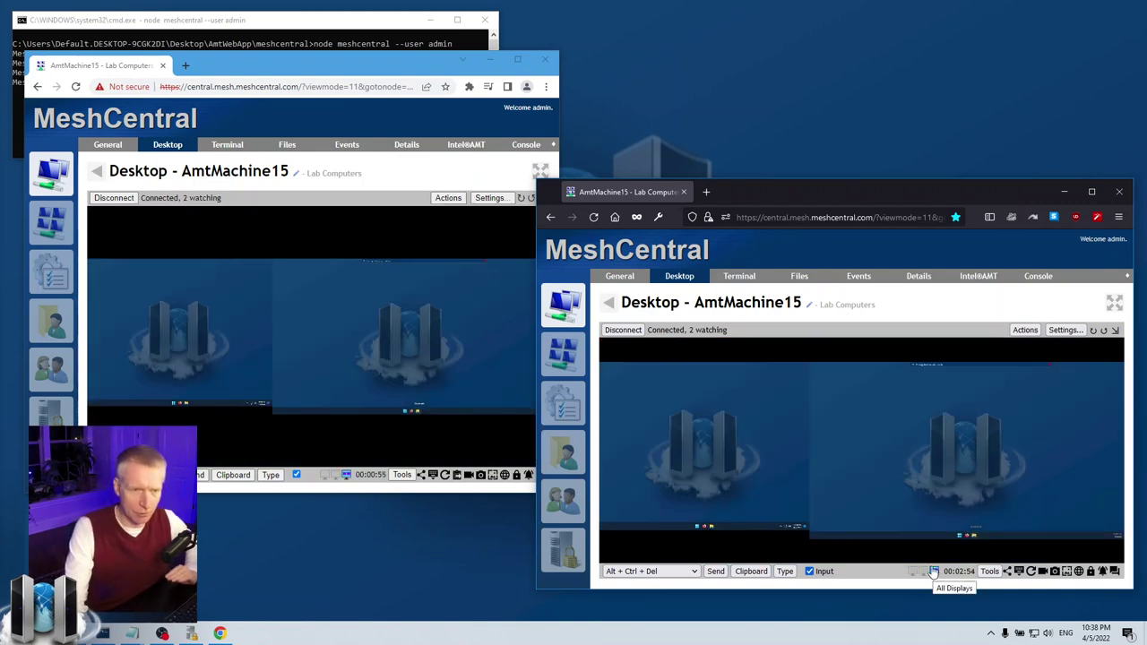
# Step: Minimize both browser windows, bring up the MeshCentral Router login window, and place it below the console
pyautogui.click(1063, 191)
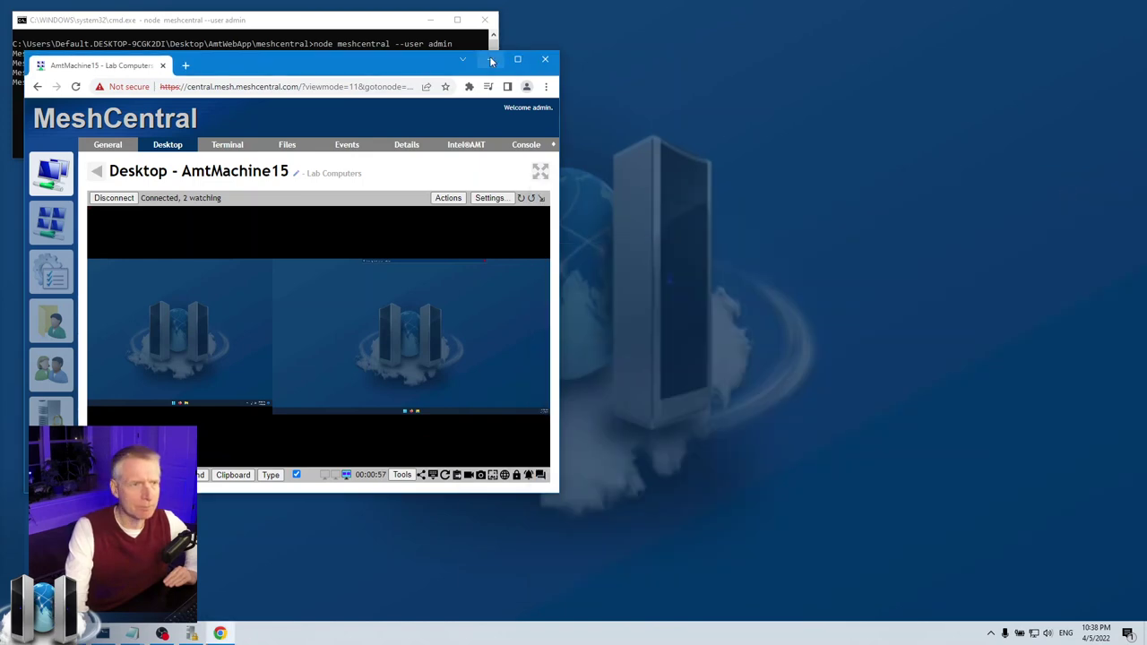
pyautogui.click(489, 59)
pyautogui.click(584, 441)
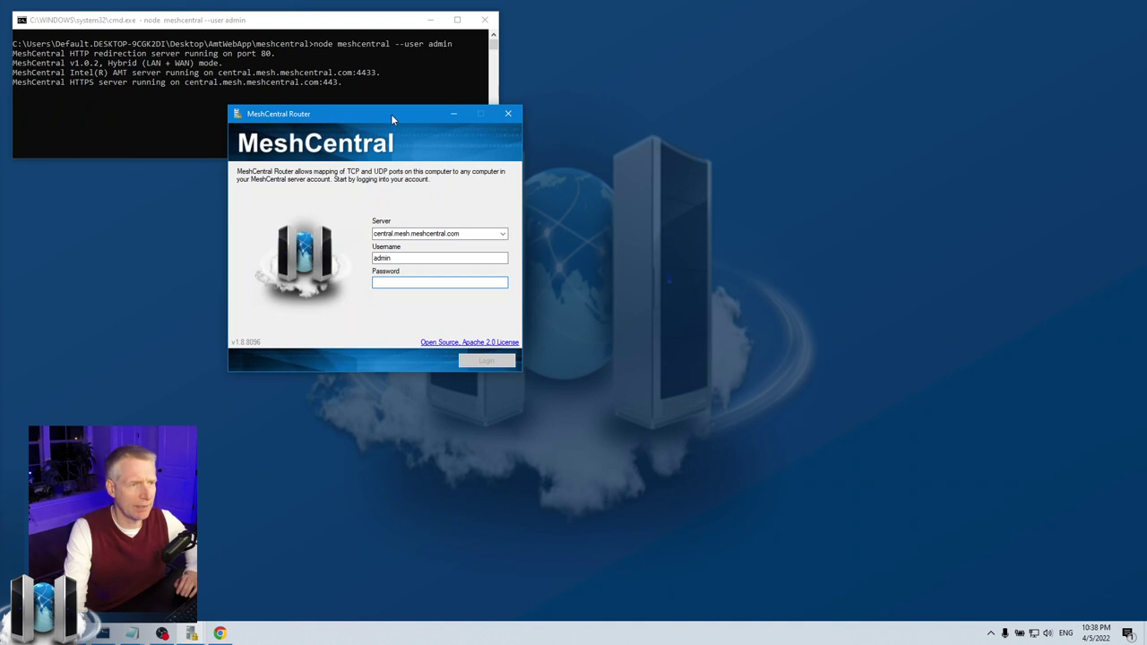
pyautogui.moveTo(376, 119); pyautogui.dragTo(401, 202)
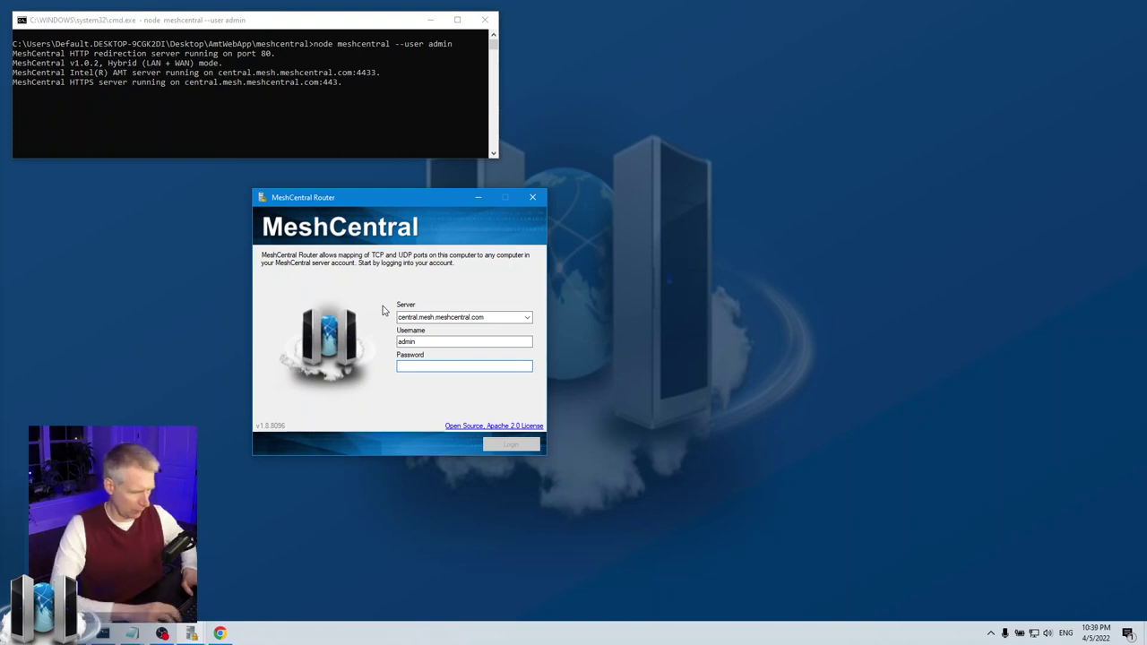
# Step: Enter the account password and log in to the central.mesh.meshcentral.com server
pyautogui.write('***')
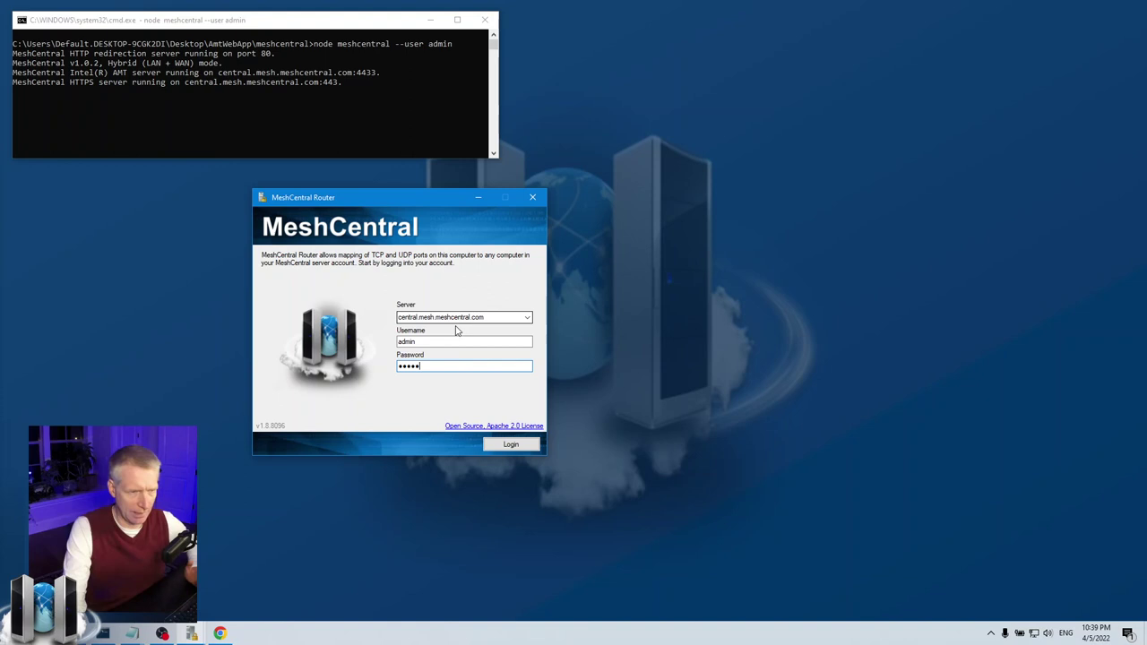
pyautogui.click(510, 445)
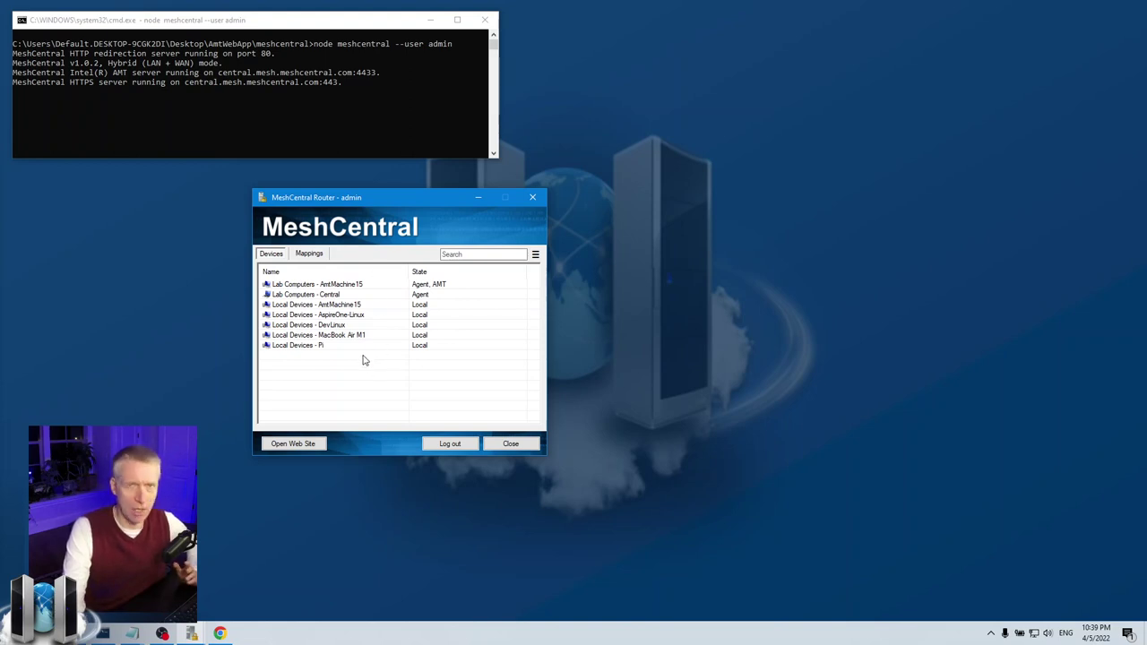
pyautogui.click(346, 307)
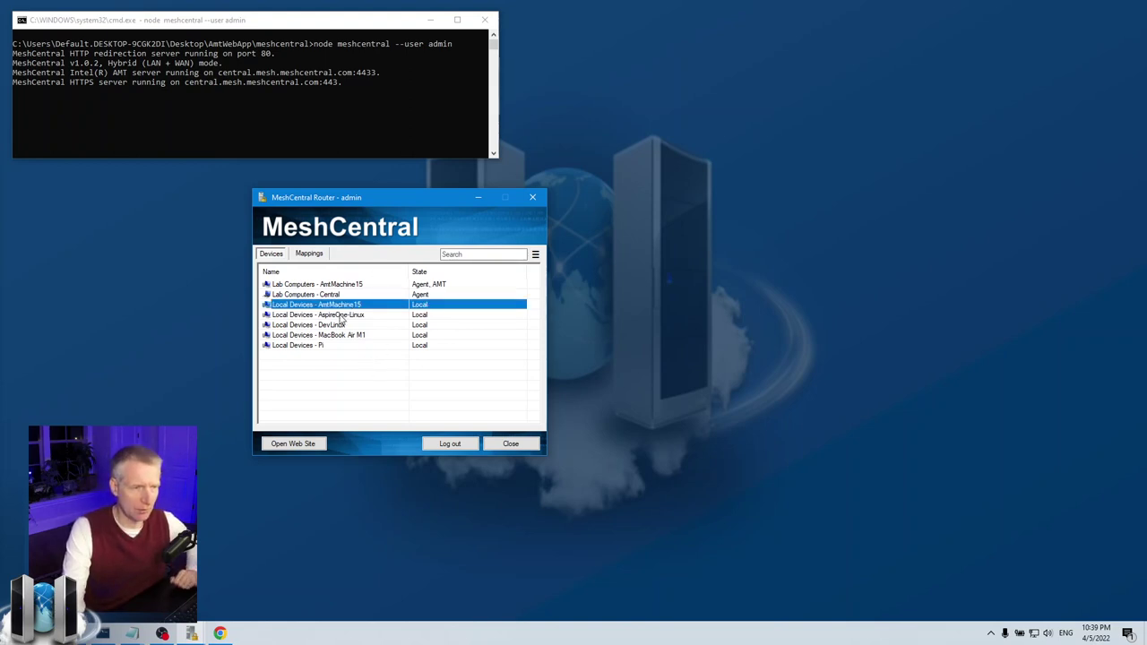
pyautogui.rightClick(341, 310)
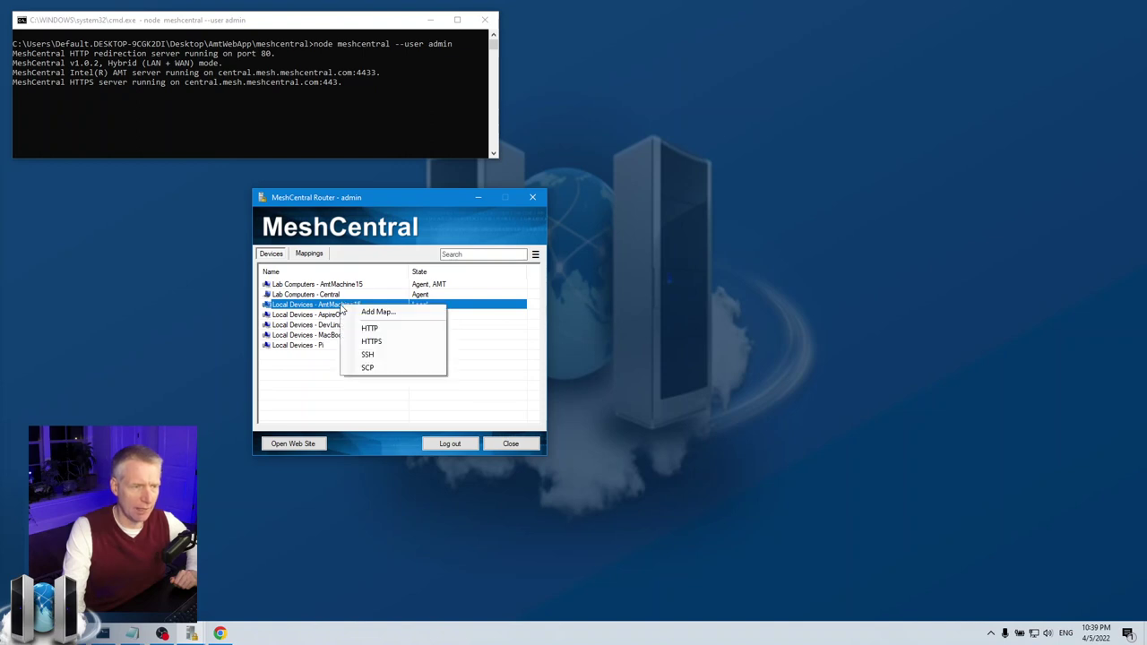
pyautogui.press('Escape')
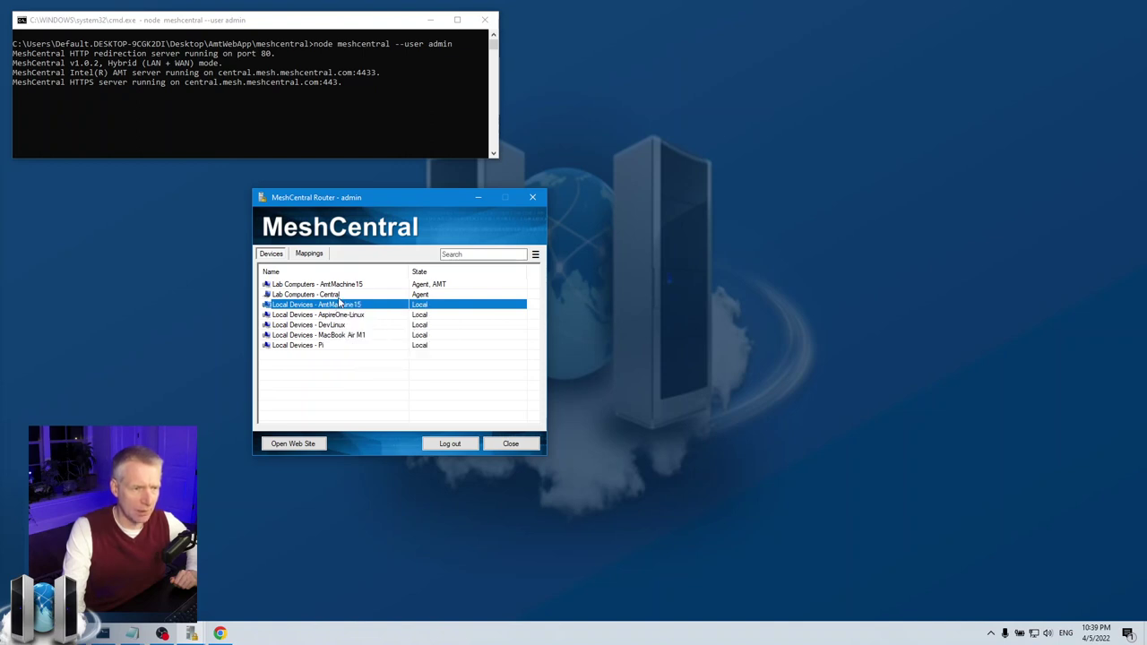
# Step: Start a Remote Desktop session to AmtMachine15 in the Lab Computers group, without the consent or privacy bar options
pyautogui.click(341, 285)
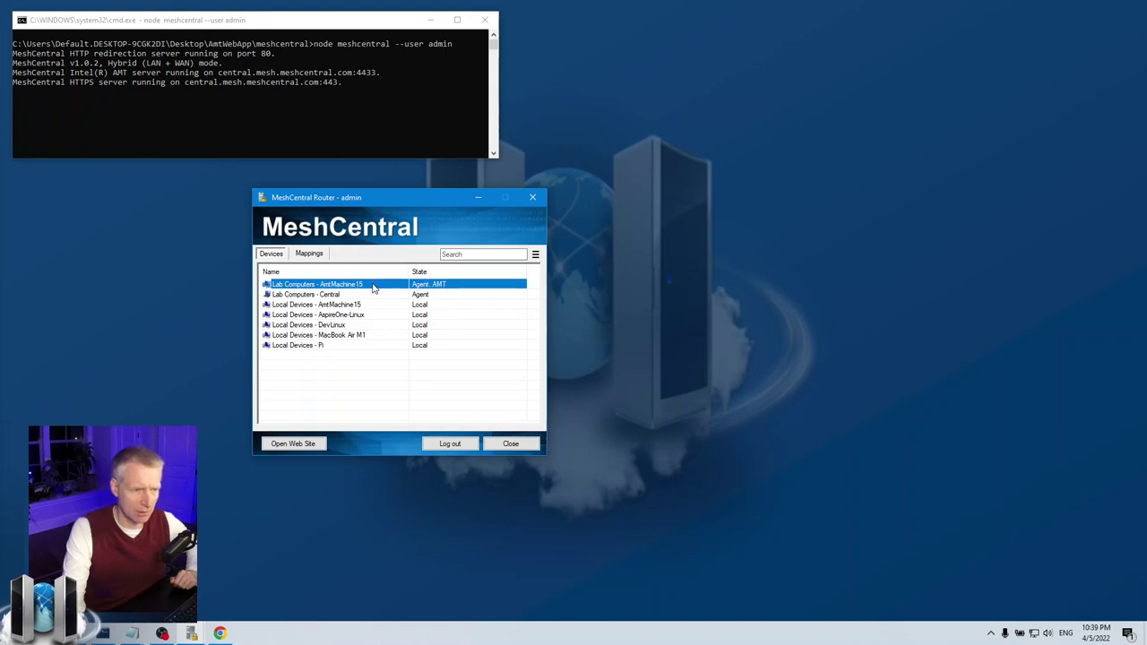
pyautogui.rightClick(374, 288)
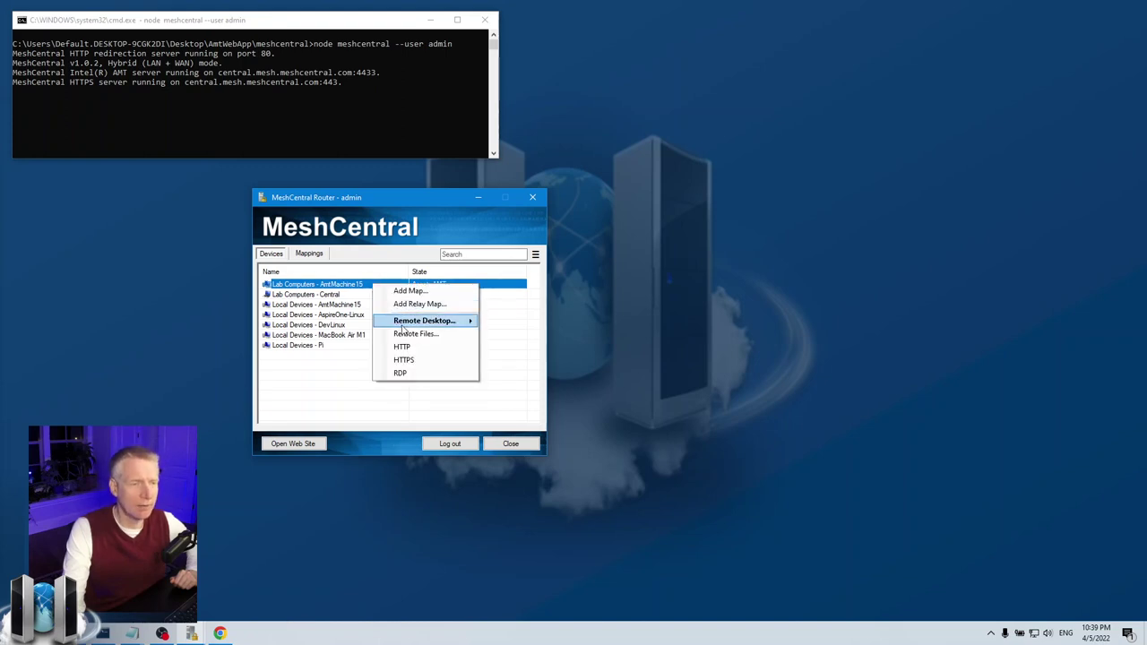
pyautogui.moveTo(403, 327)
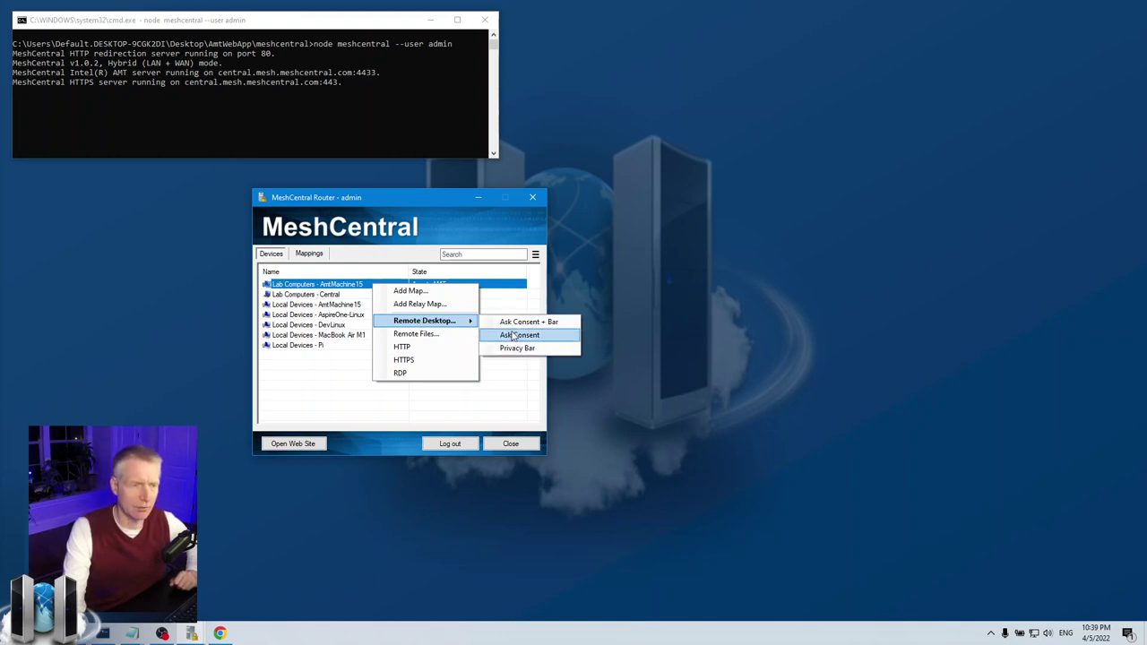
pyautogui.click(415, 322)
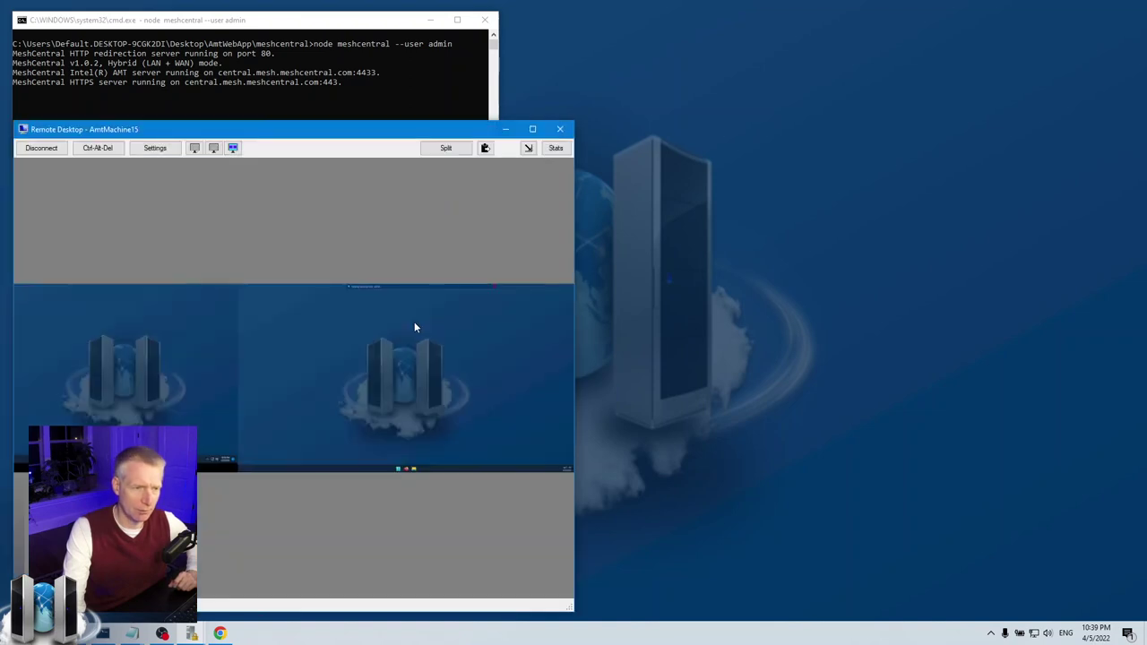
# Step: Enlarge the Router's remote desktop window and move it up, then restore the Chrome session and place it below the console
pyautogui.moveTo(280, 131); pyautogui.dragTo(835, 291)
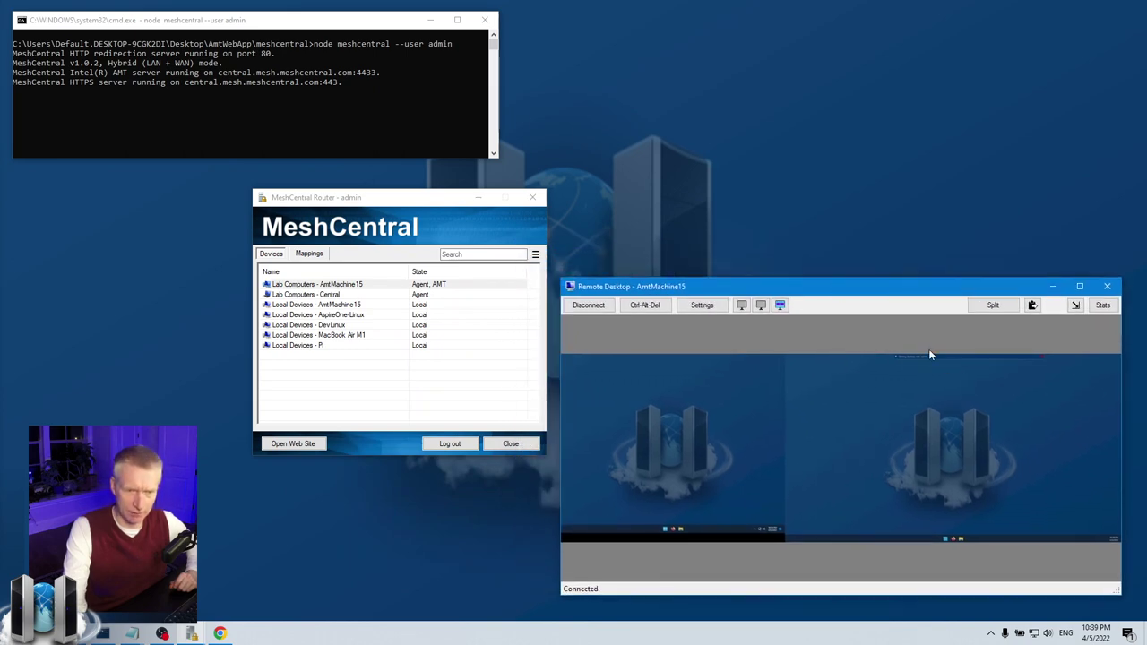
pyautogui.moveTo(559, 276); pyautogui.dragTo(365, 130)
pyautogui.moveTo(546, 145); pyautogui.dragTo(560, 26)
pyautogui.click(220, 633)
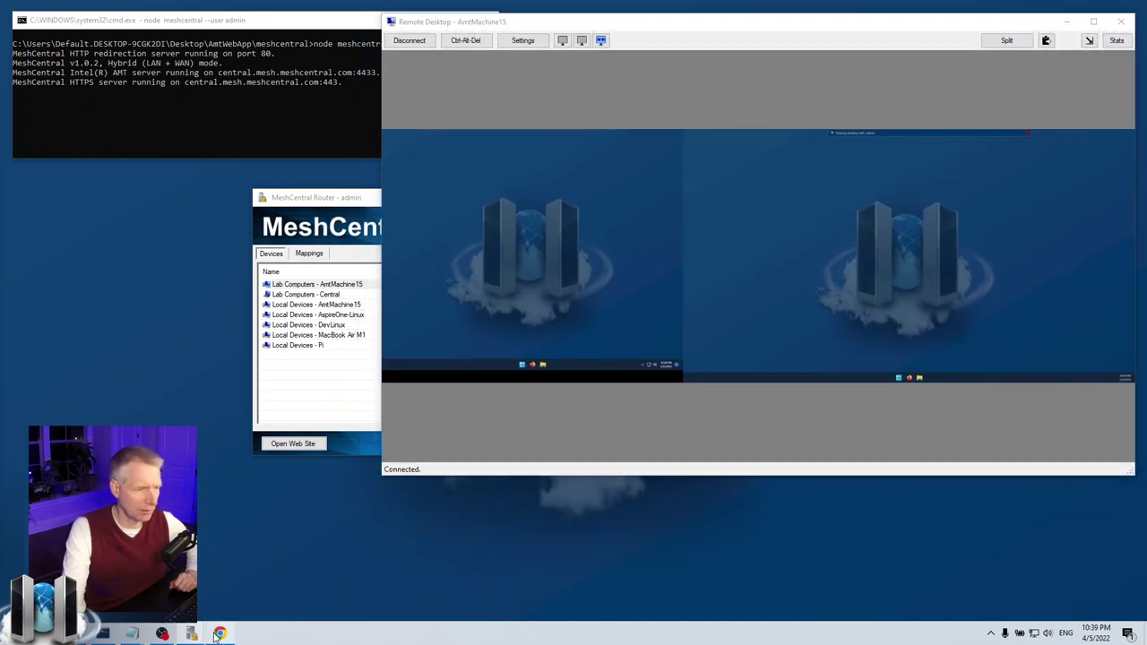
pyautogui.moveTo(329, 56); pyautogui.dragTo(318, 175)
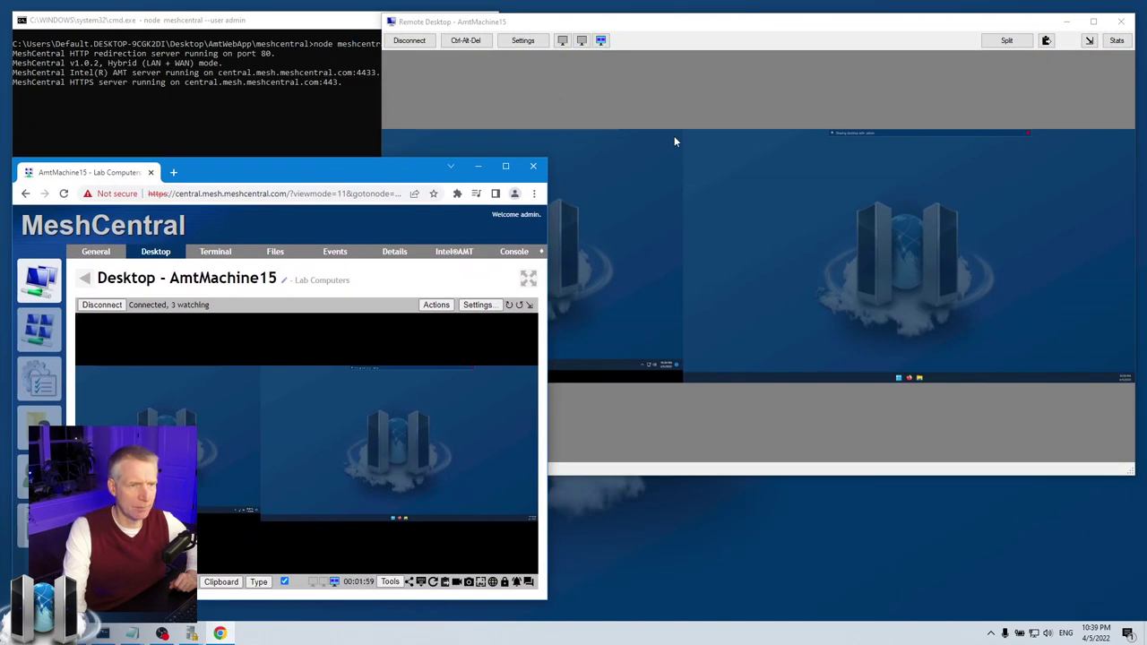
# Step: Switch the Router's remote desktop view to individual displays and back to all displays while the Chrome session is in view
pyautogui.click(640, 102)
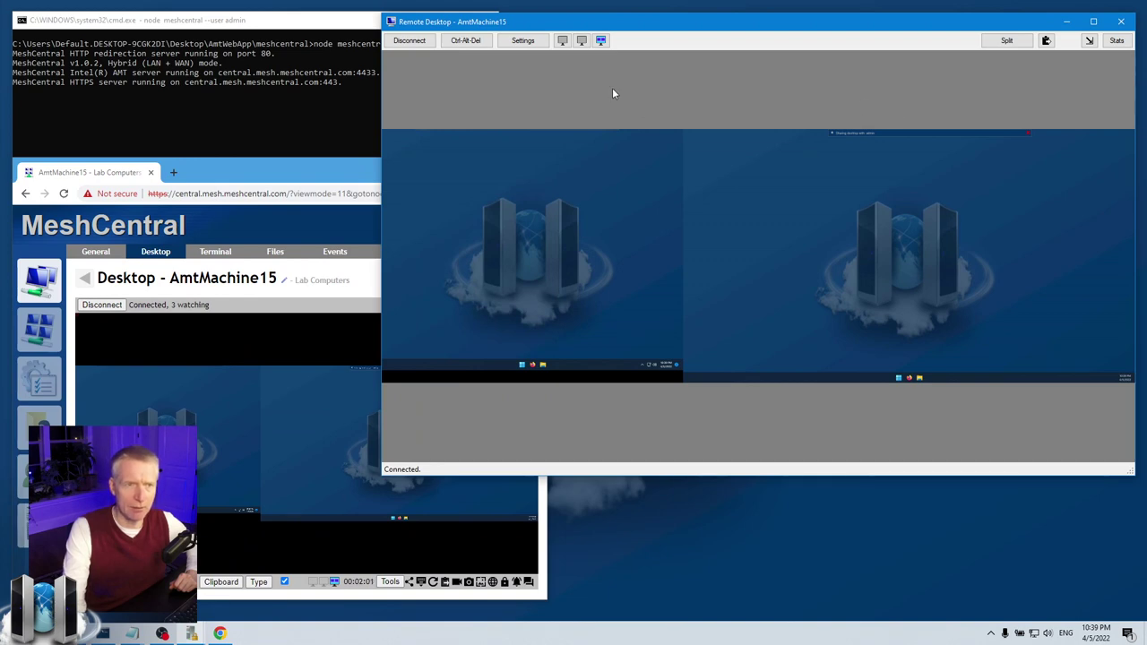
pyautogui.click(581, 42)
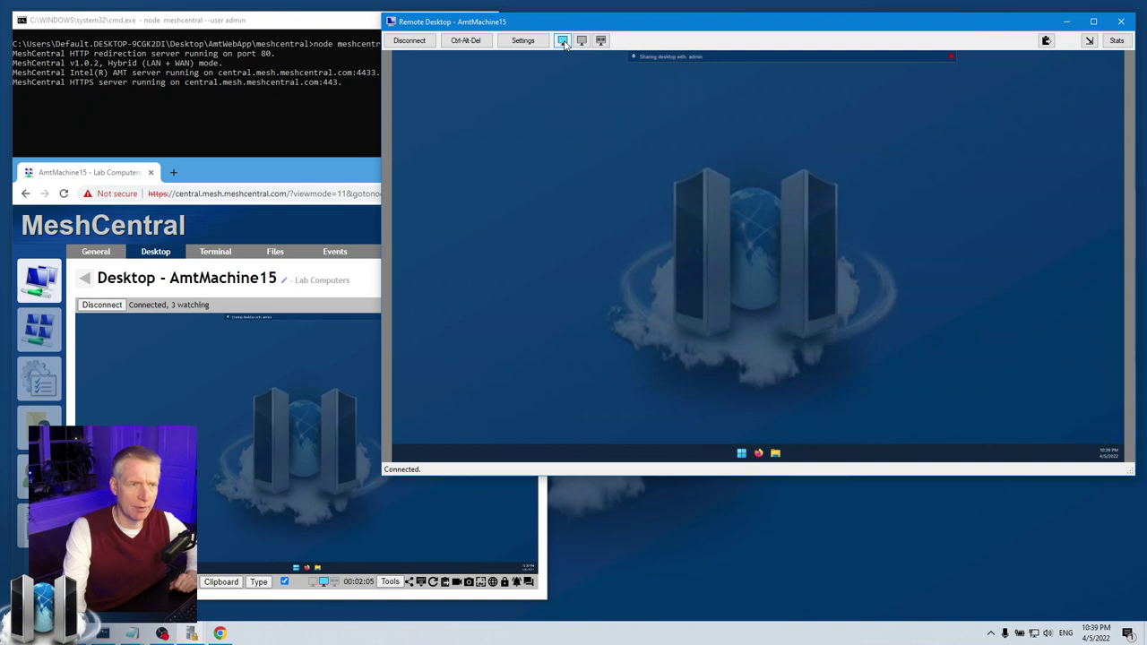
pyautogui.click(600, 41)
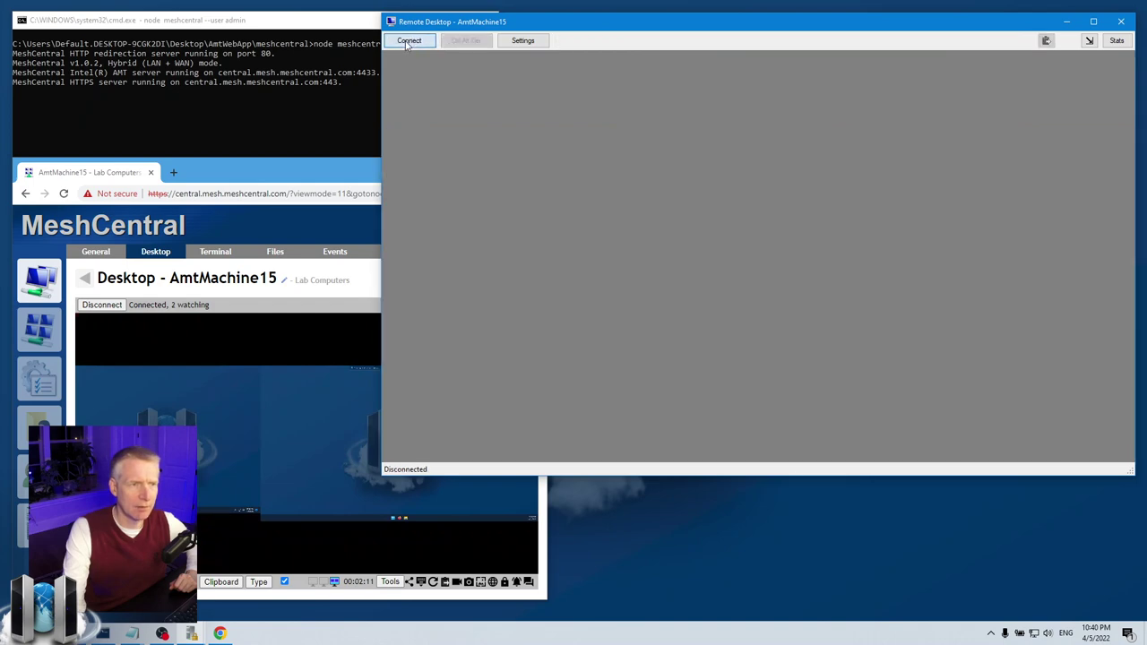
# Step: Open Firefox on the remote machine through the Chrome session and close it again
pyautogui.click(303, 449)
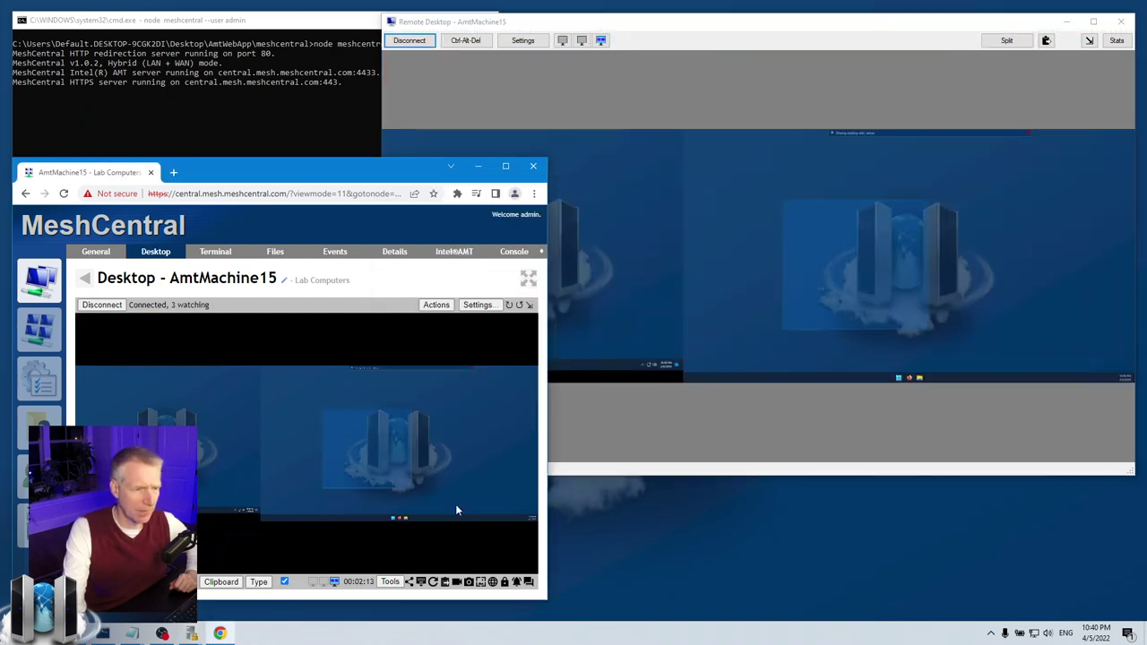
pyautogui.click(399, 519)
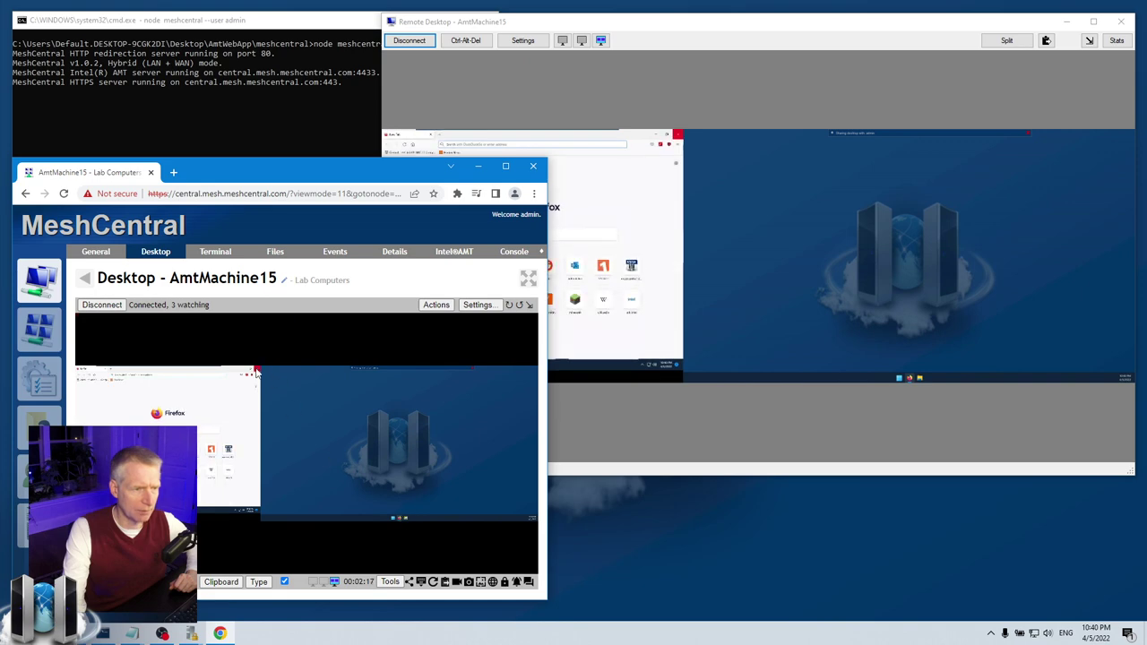
# Step: Return to the Router's remote desktop window, view each display in turn, and switch back to all displays
pyautogui.click(817, 242)
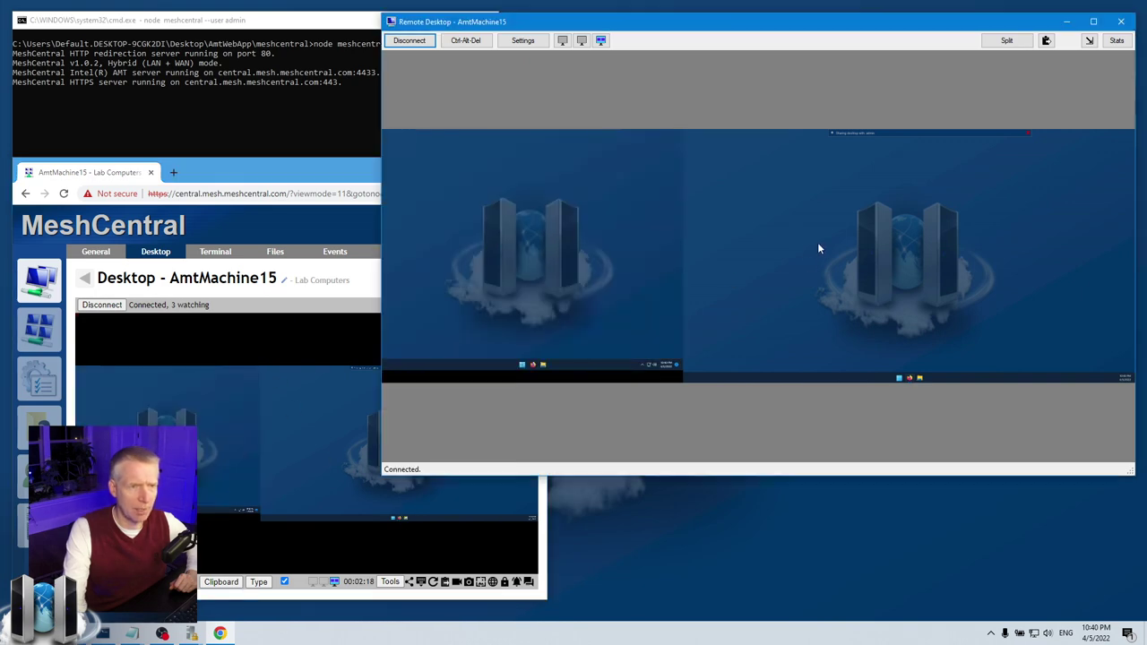
pyautogui.click(581, 40)
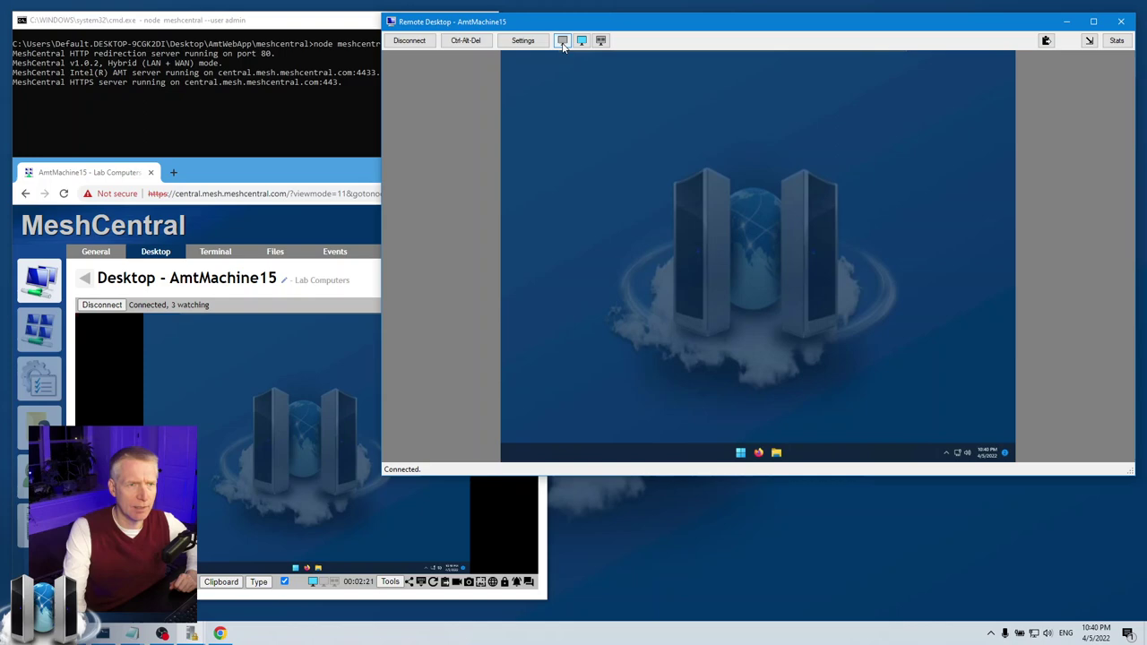
pyautogui.click(563, 41)
pyautogui.click(601, 40)
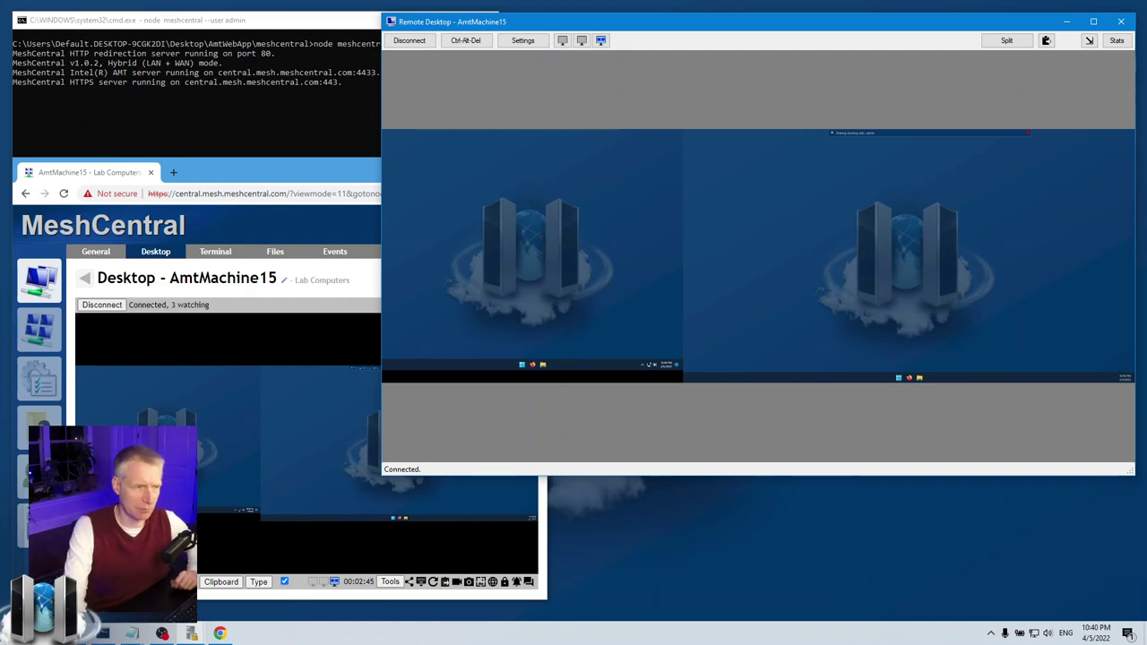
# Step: Bring up the local Firefox session and arrange it with the Router and Chrome windows so all three sessions are in view
pyautogui.click(132, 634)
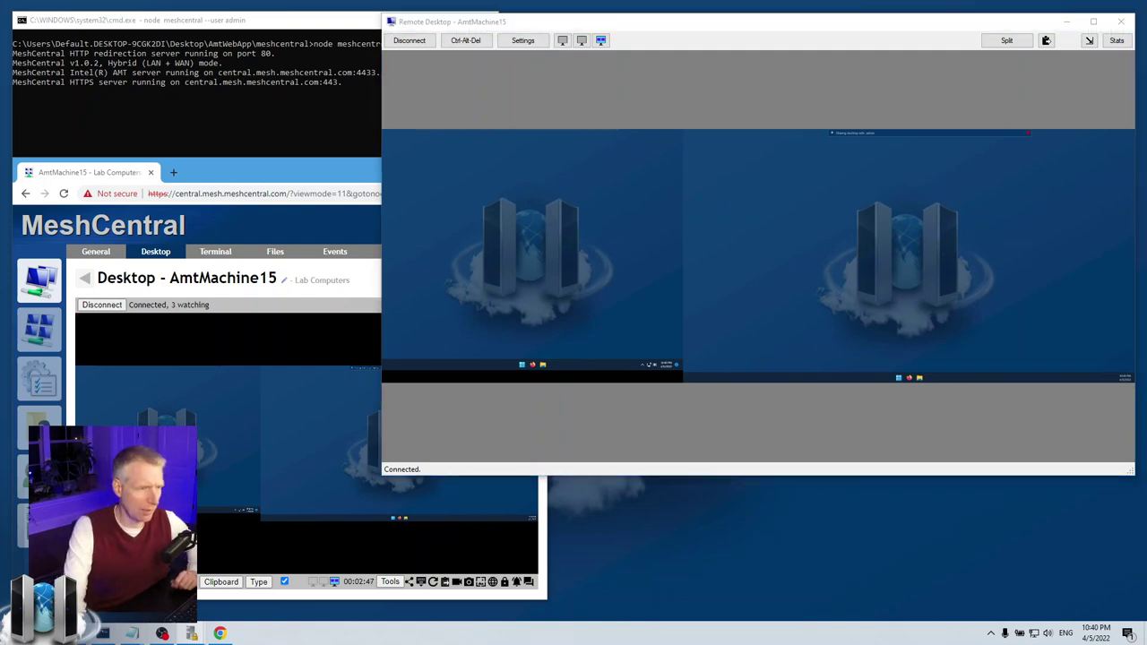
pyautogui.moveTo(836, 194); pyautogui.dragTo(821, 230)
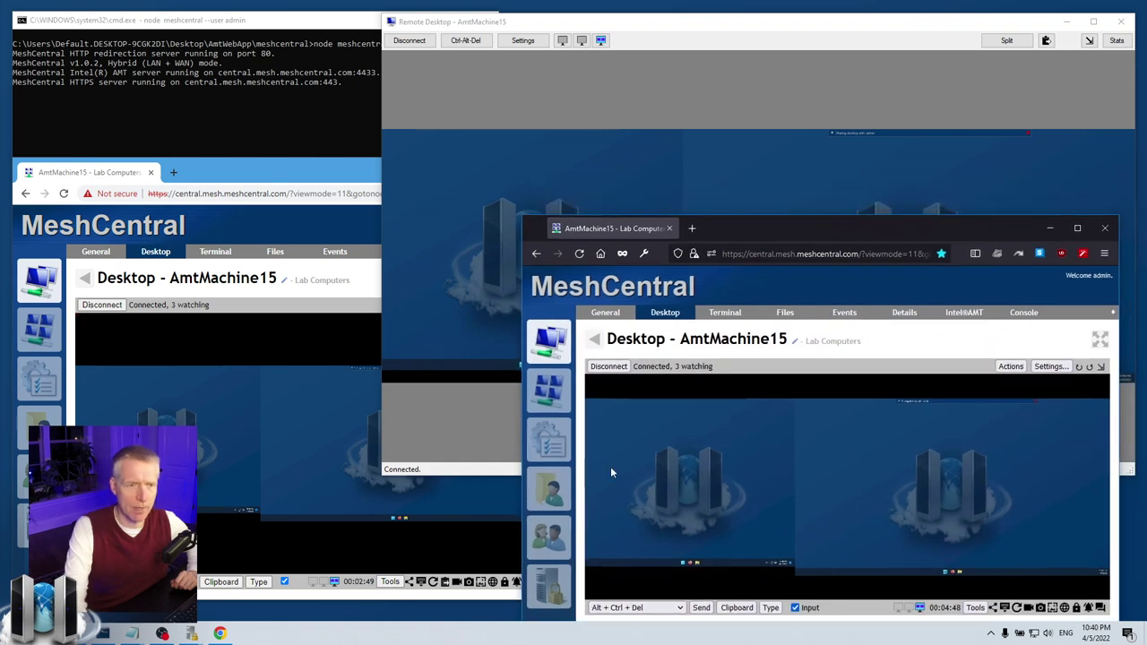
pyautogui.click(612, 94)
pyautogui.moveTo(722, 16); pyautogui.dragTo(666, 0)
pyautogui.click(1015, 524)
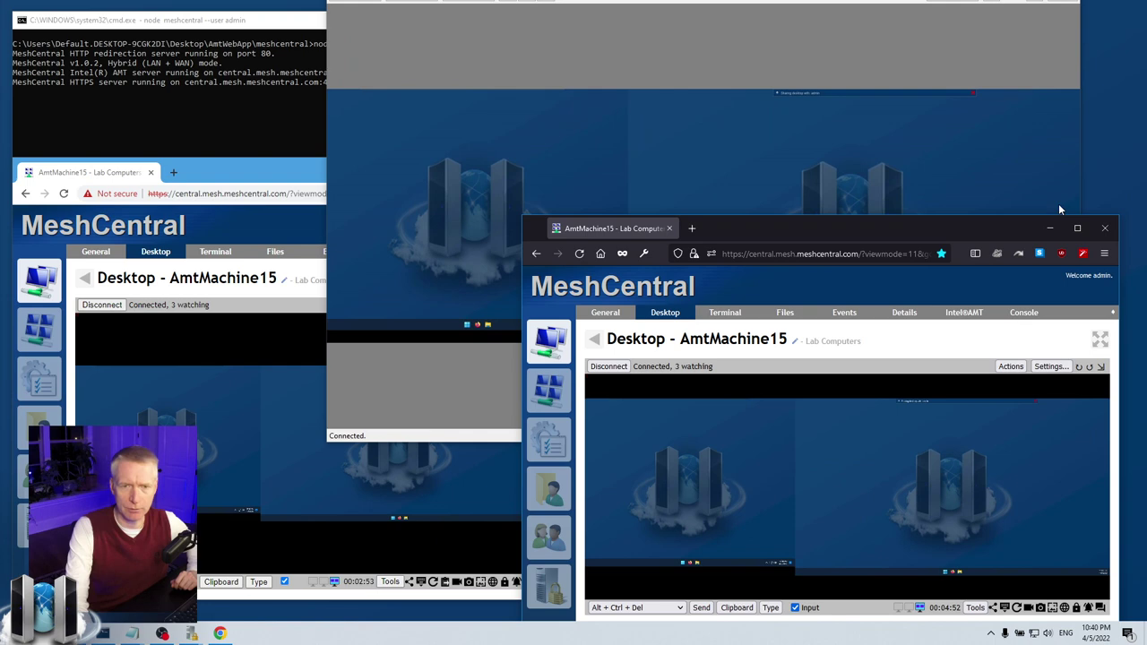
# Step: Minimize the Firefox and Chrome windows to leave only the Router's remote desktop session in view
pyautogui.click(1051, 228)
pyautogui.click(289, 471)
pyautogui.click(481, 167)
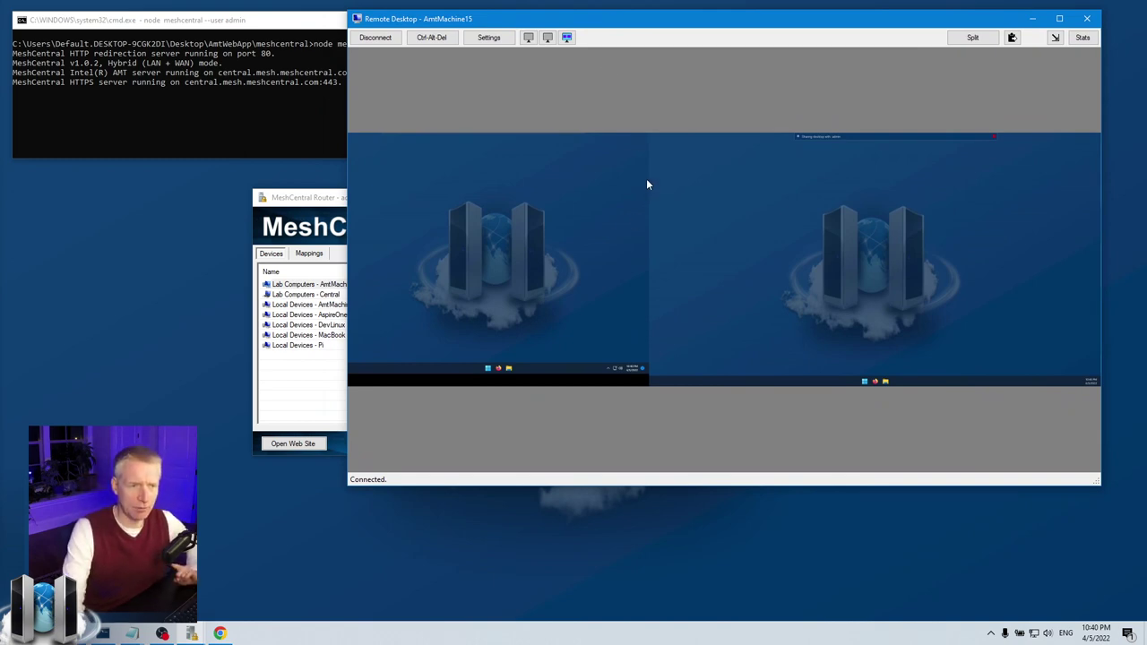
# Step: Move the MeshCentral Router device list clear of the remote desktop window and adjust the remote desktop window's position
pyautogui.moveTo(343, 201); pyautogui.dragTo(82, 347)
pyautogui.click(718, 216)
pyautogui.moveTo(788, 27); pyautogui.dragTo(792, 22)
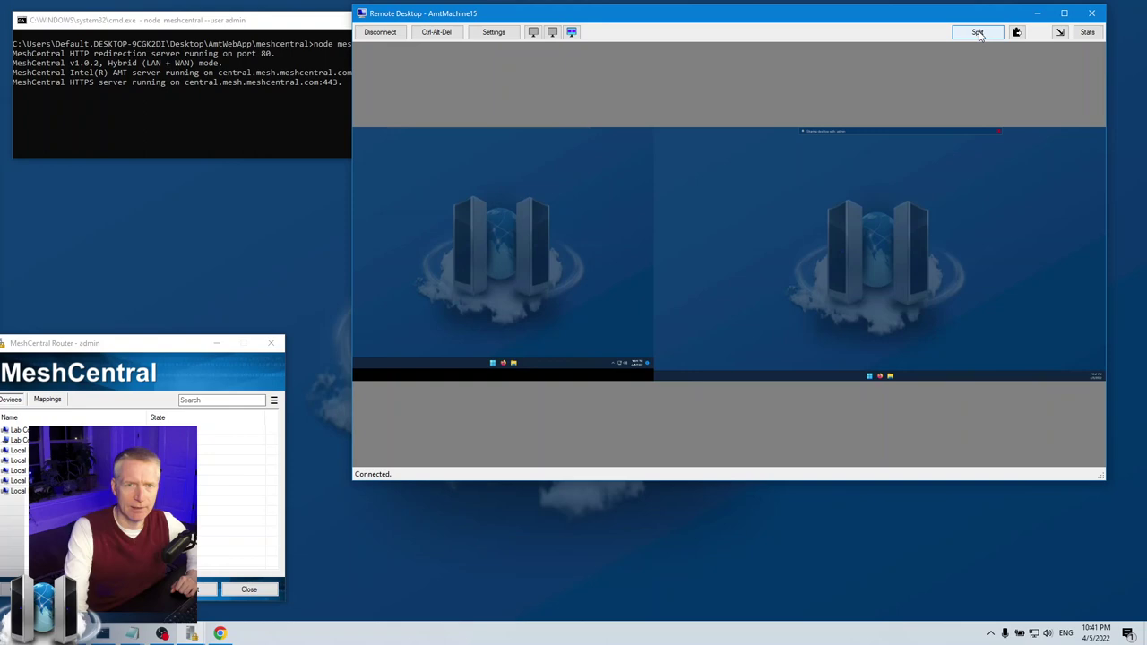
# Step: View the remote machine's first and second display options one at a time, then return to the combined view
pyautogui.click(534, 33)
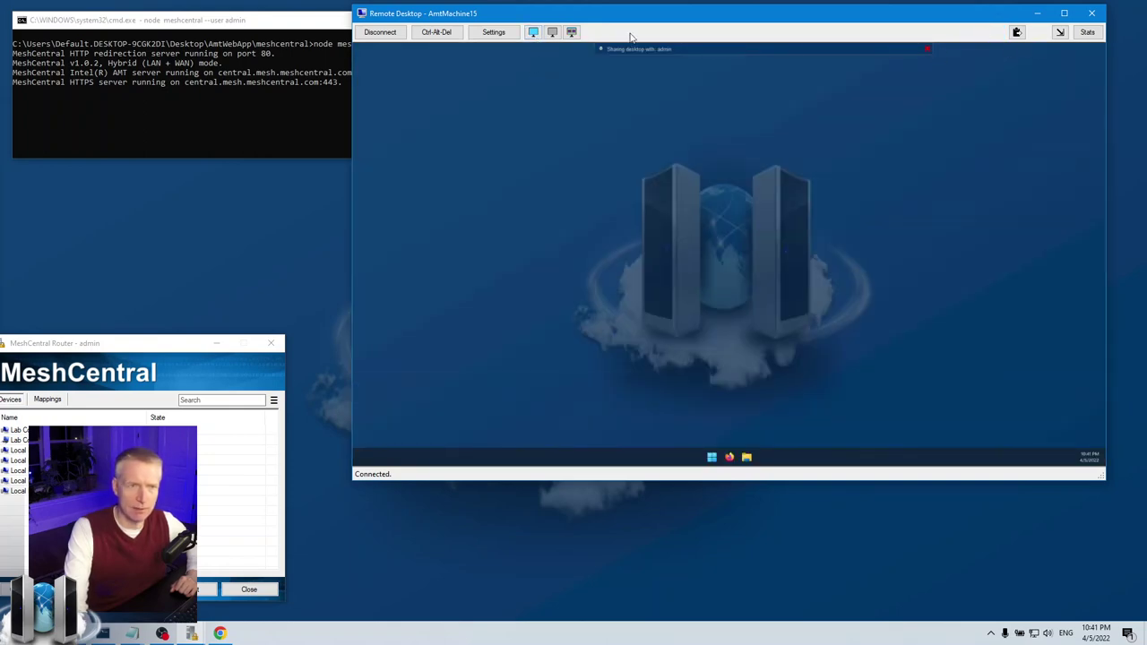
pyautogui.click(552, 32)
pyautogui.click(572, 33)
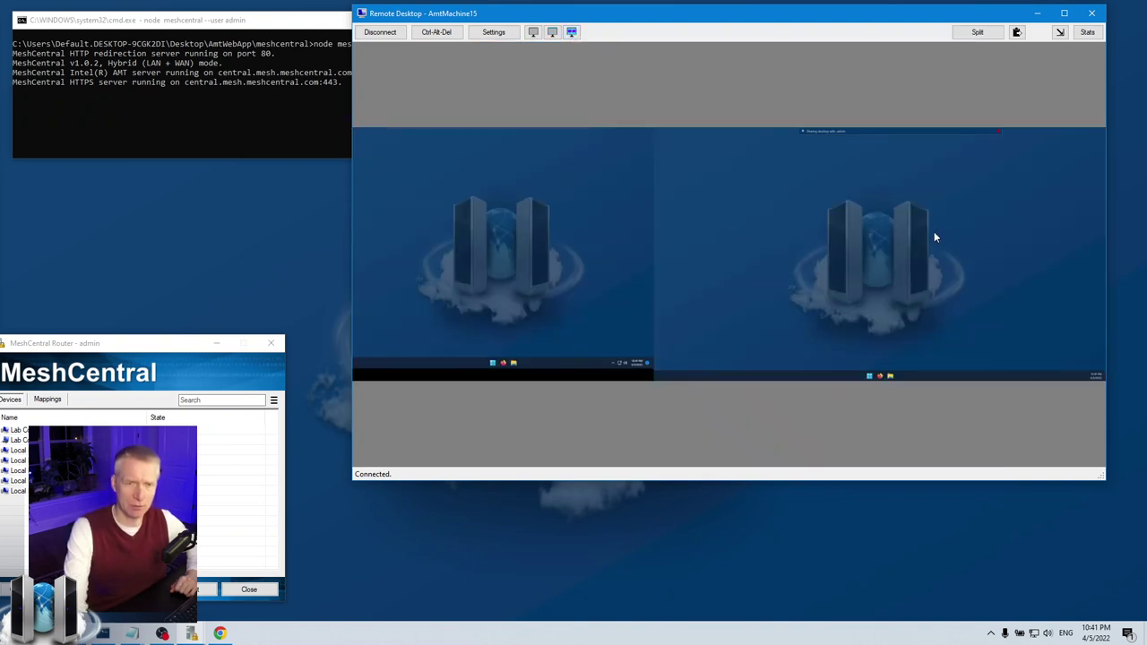
# Step: Split the remote desktop session into separate display windows and move the second display's window partly below the main one
pyautogui.click(998, 34)
pyautogui.moveTo(706, 148); pyautogui.dragTo(949, 318)
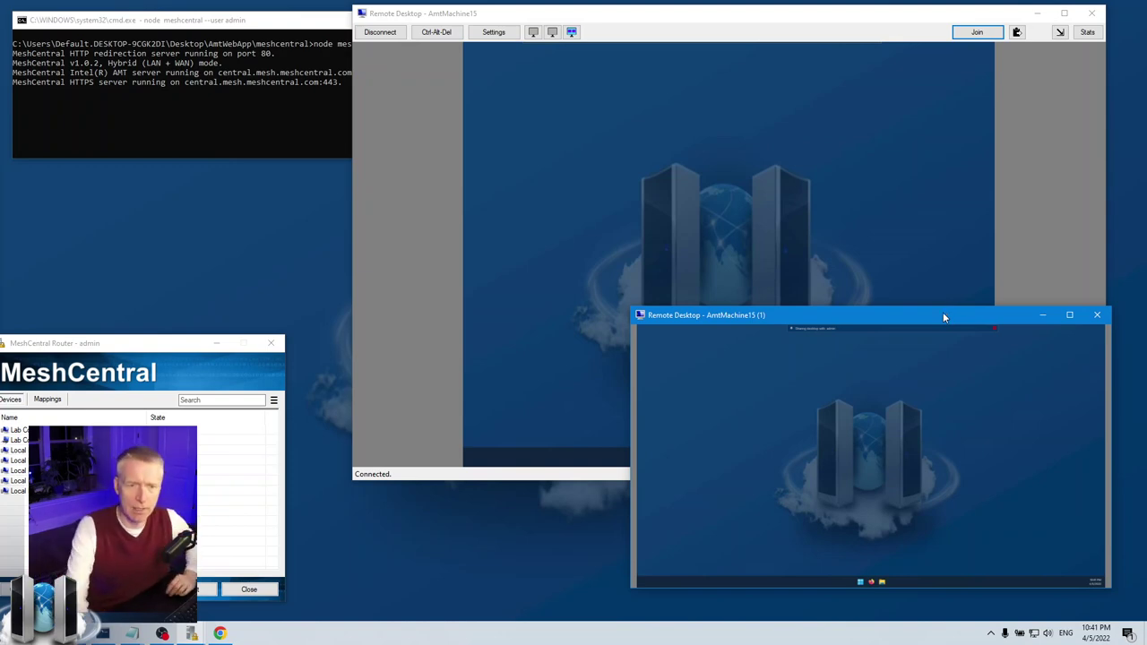
pyautogui.click(692, 152)
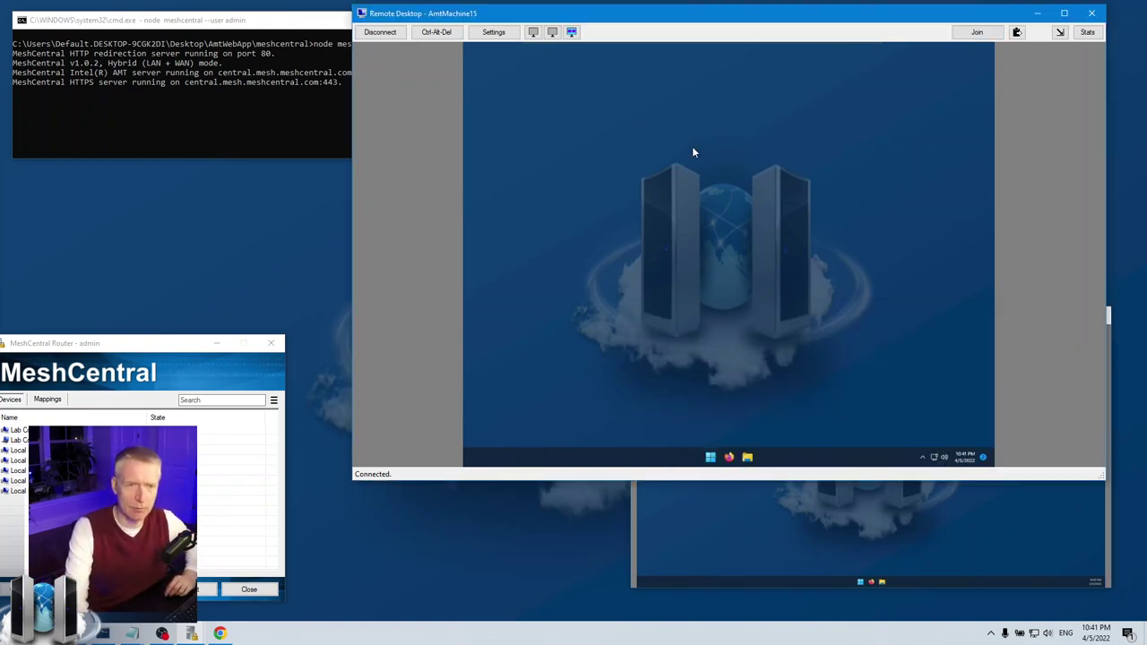
pyautogui.click(874, 538)
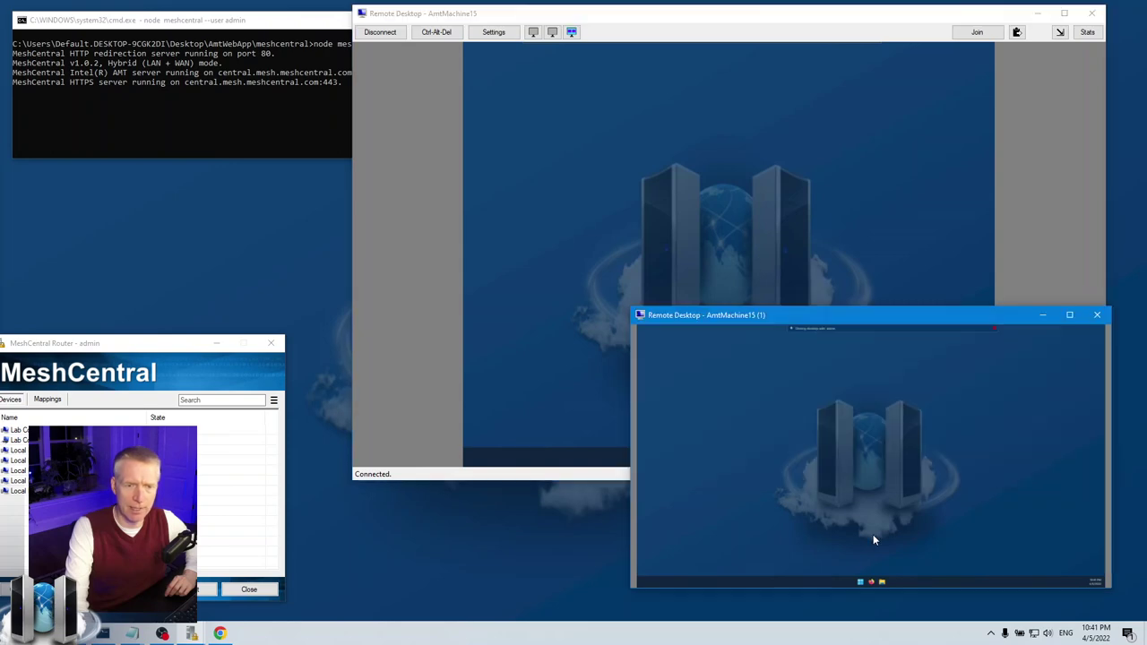
pyautogui.moveTo(842, 318); pyautogui.dragTo(834, 339)
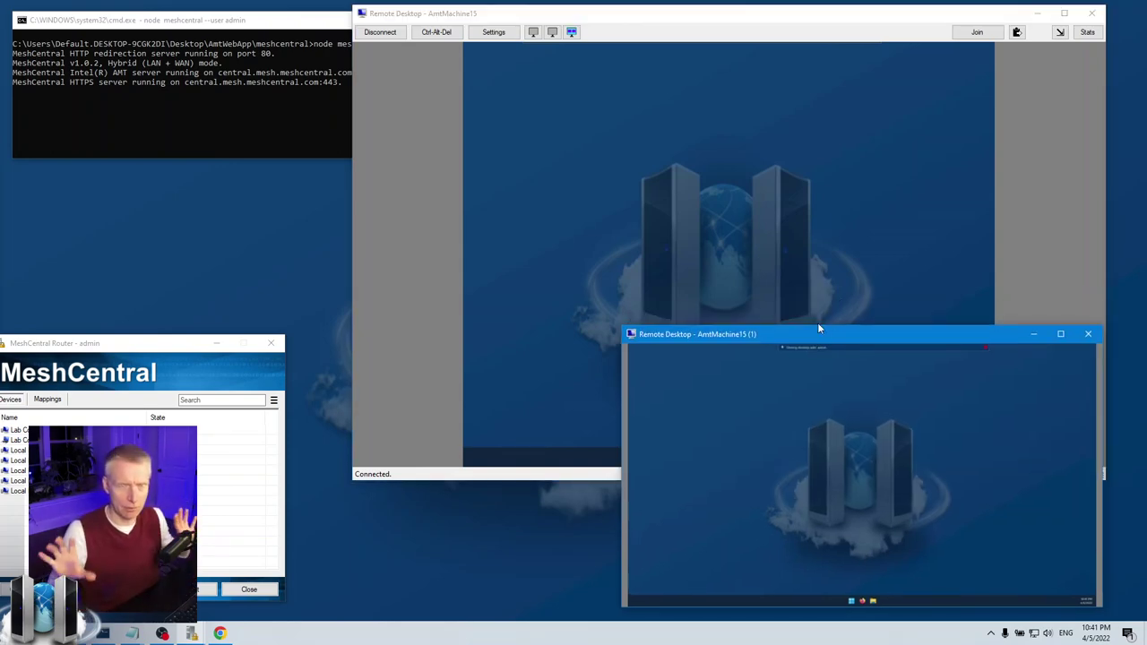
# Step: Narrow the main remote desktop window to fit its display and place the two display windows side by side
pyautogui.click(1078, 168)
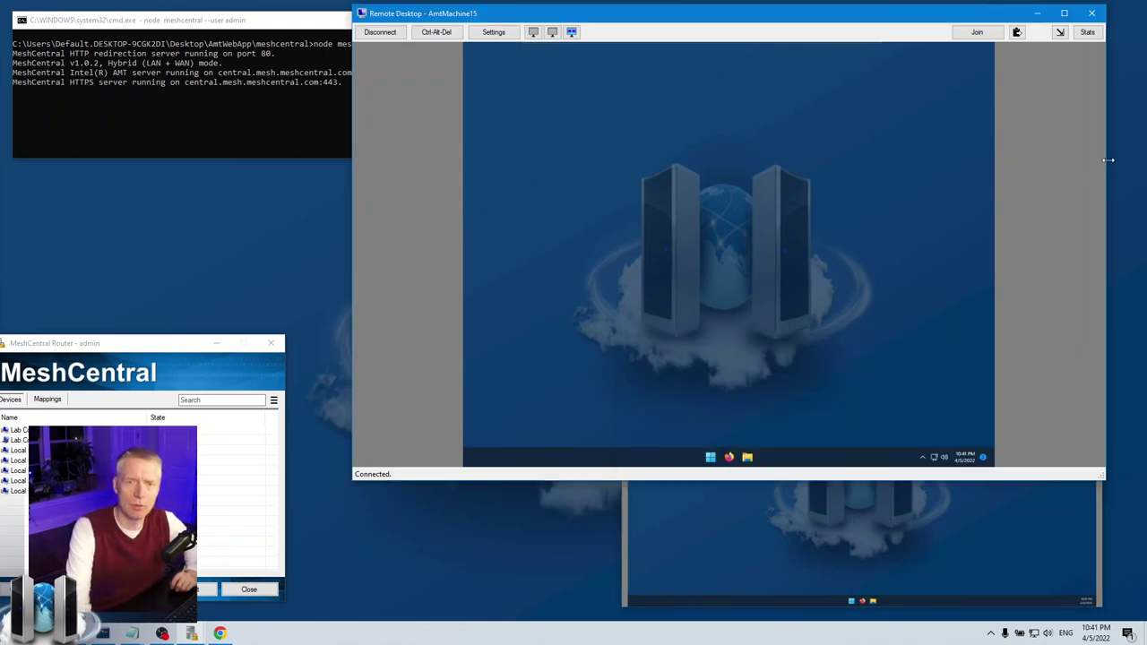
pyautogui.moveTo(1108, 160); pyautogui.dragTo(887, 172)
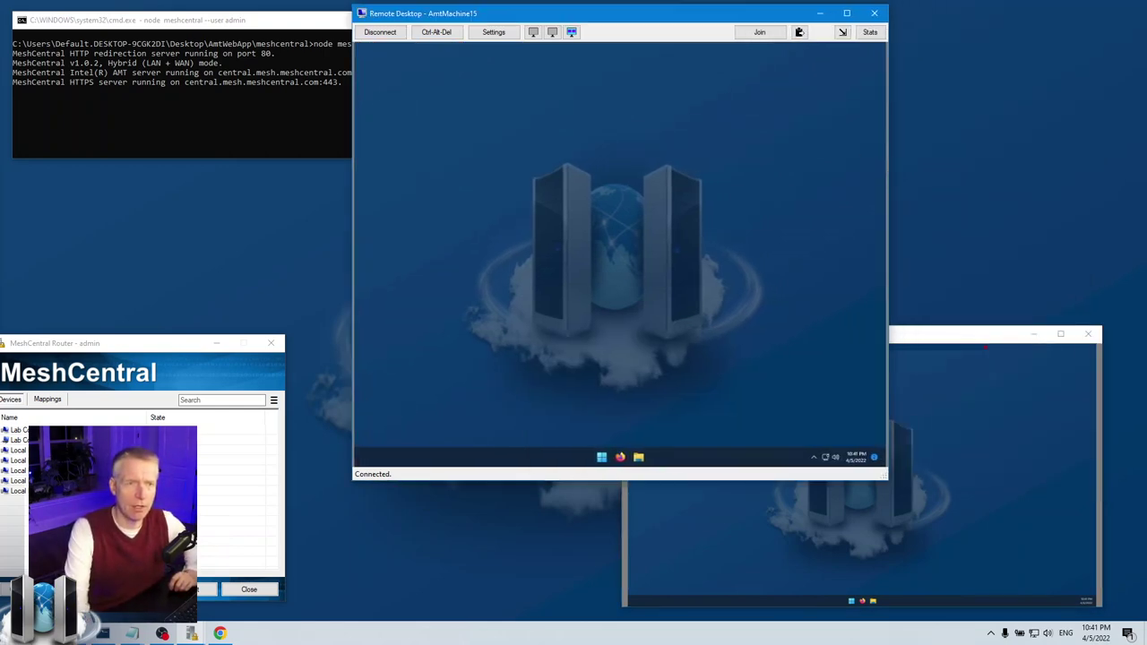
pyautogui.moveTo(606, 17); pyautogui.dragTo(279, 124)
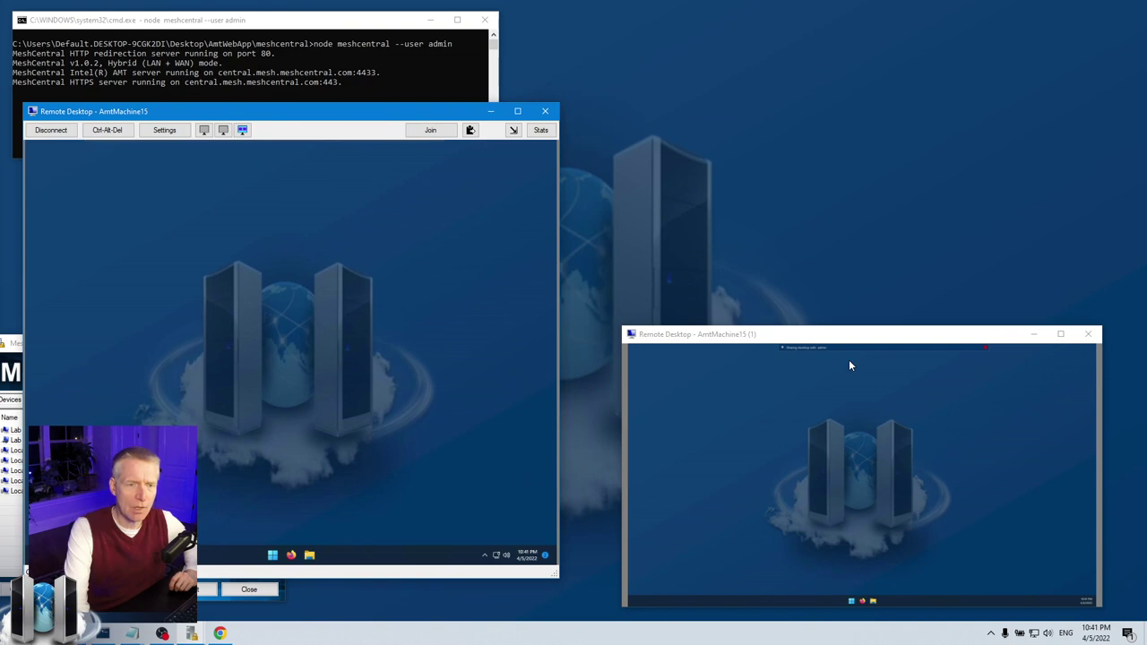
pyautogui.moveTo(843, 335); pyautogui.dragTo(799, 124)
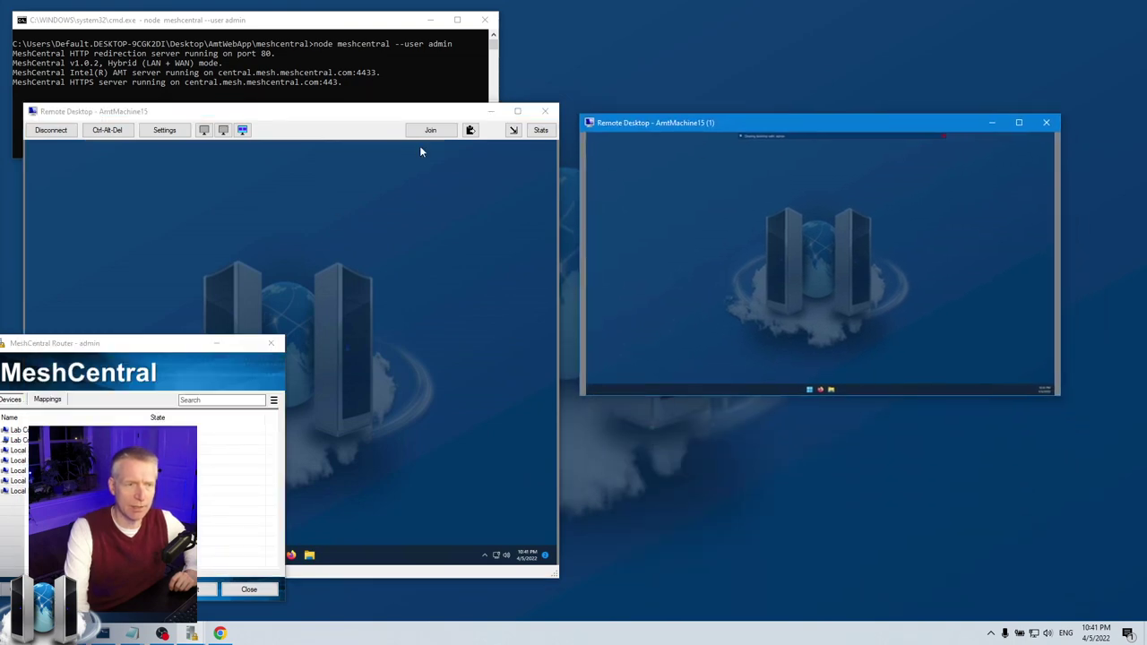
pyautogui.click(215, 343)
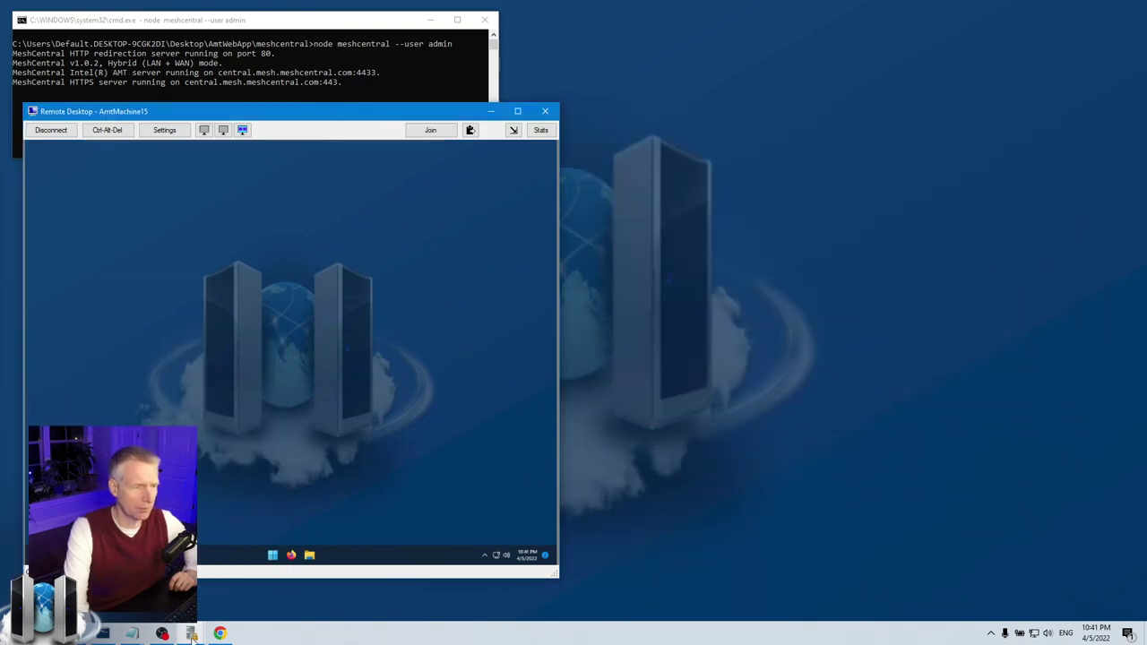
pyautogui.click(284, 574)
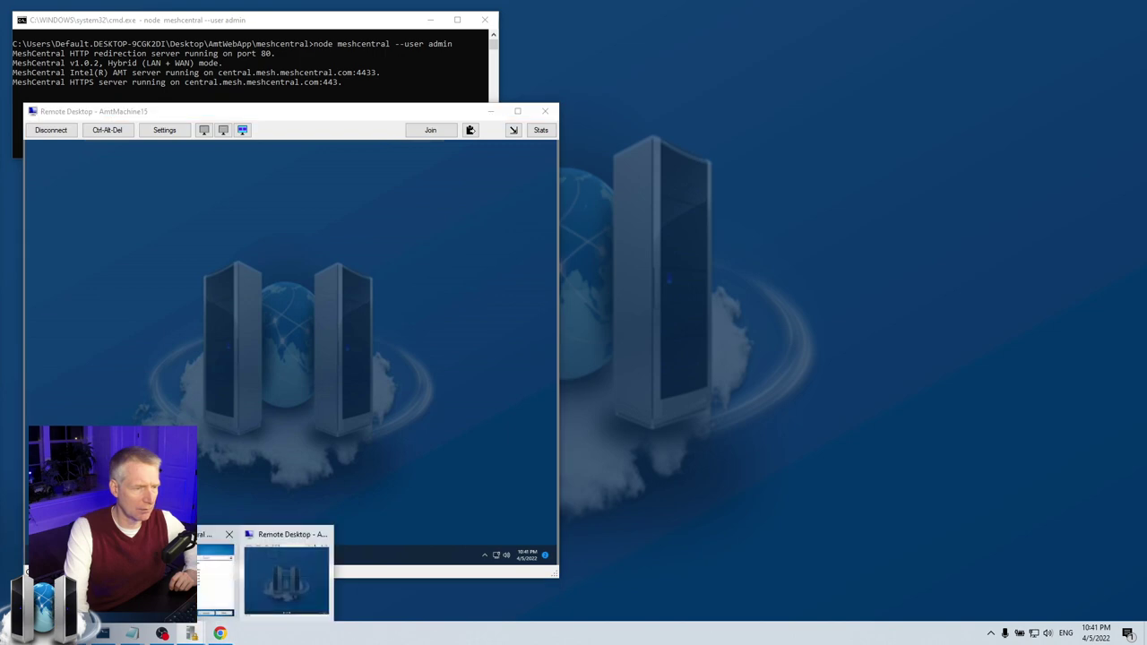
pyautogui.click(269, 578)
# Step: Move the MeshCentral Router window mostly below the desktop's lower edge and arrange the two remote display windows side by side
pyautogui.moveTo(130, 346)
pyautogui.mouseDown()
pyautogui.moveTo(166, 365)
pyautogui.moveTo(150, 353)
pyautogui.mouseUp()
pyautogui.moveTo(357, 114); pyautogui.dragTo(440, 120)
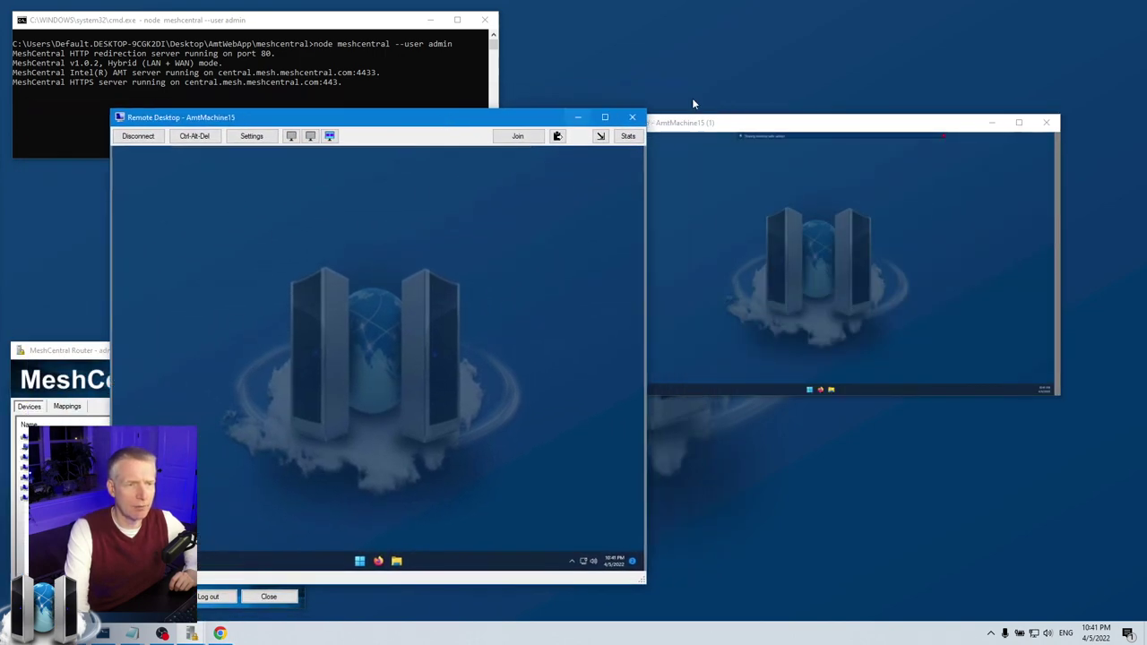
pyautogui.moveTo(742, 117); pyautogui.dragTo(815, 117)
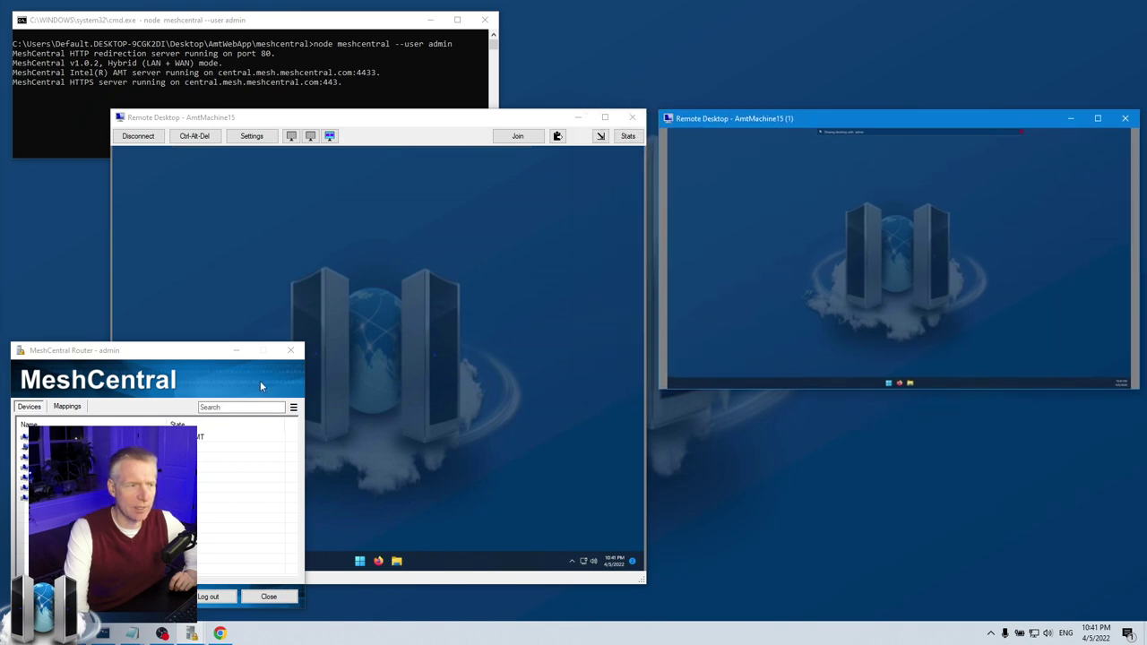
pyautogui.click(185, 349)
pyautogui.click(236, 350)
pyautogui.moveTo(423, 123); pyautogui.dragTo(356, 118)
pyautogui.moveTo(793, 120); pyautogui.dragTo(743, 119)
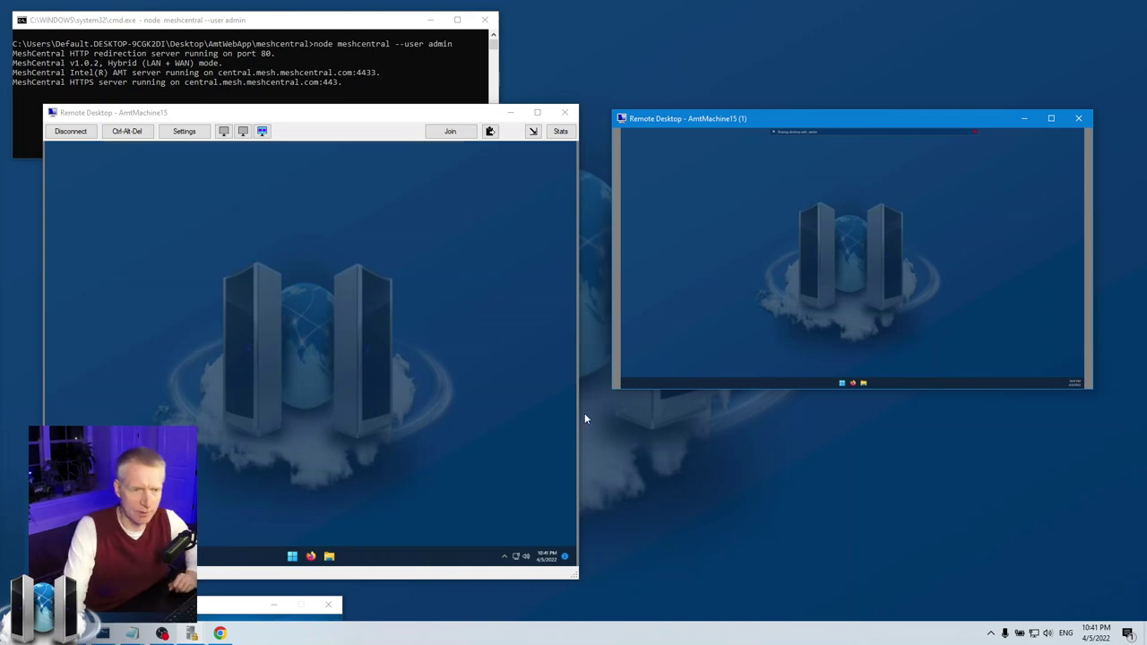
# Step: Enlarge and reposition the second display's window beside the main one, and draw selection rectangles that span both remote displays
pyautogui.moveTo(613, 390); pyautogui.dragTo(521, 506)
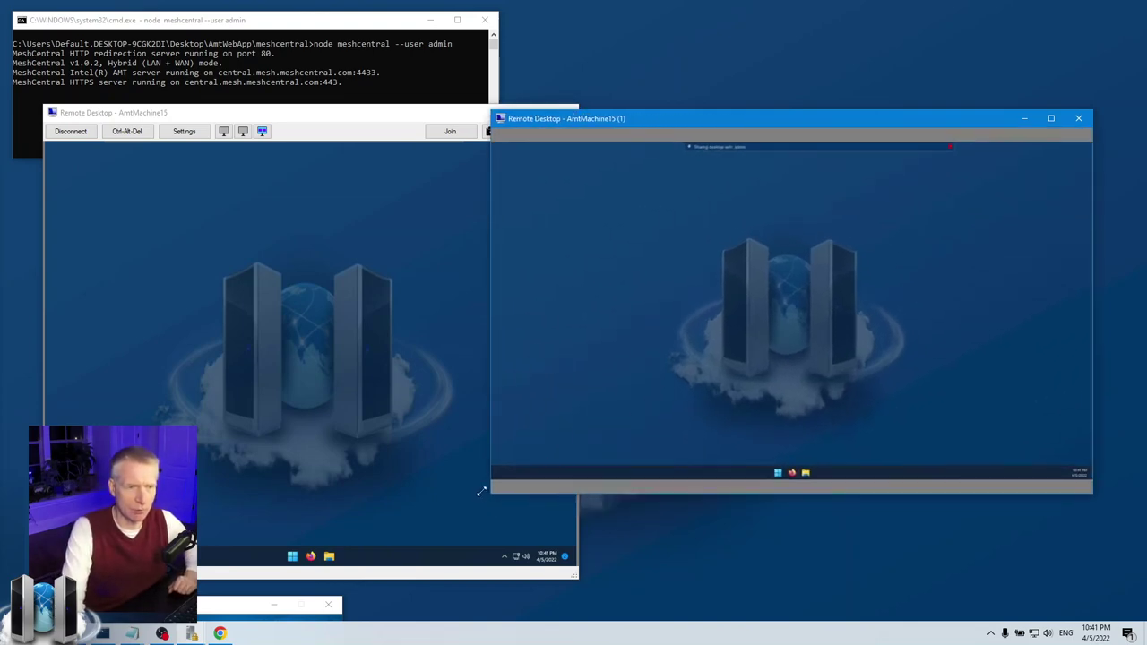
pyautogui.moveTo(730, 117); pyautogui.dragTo(752, 230)
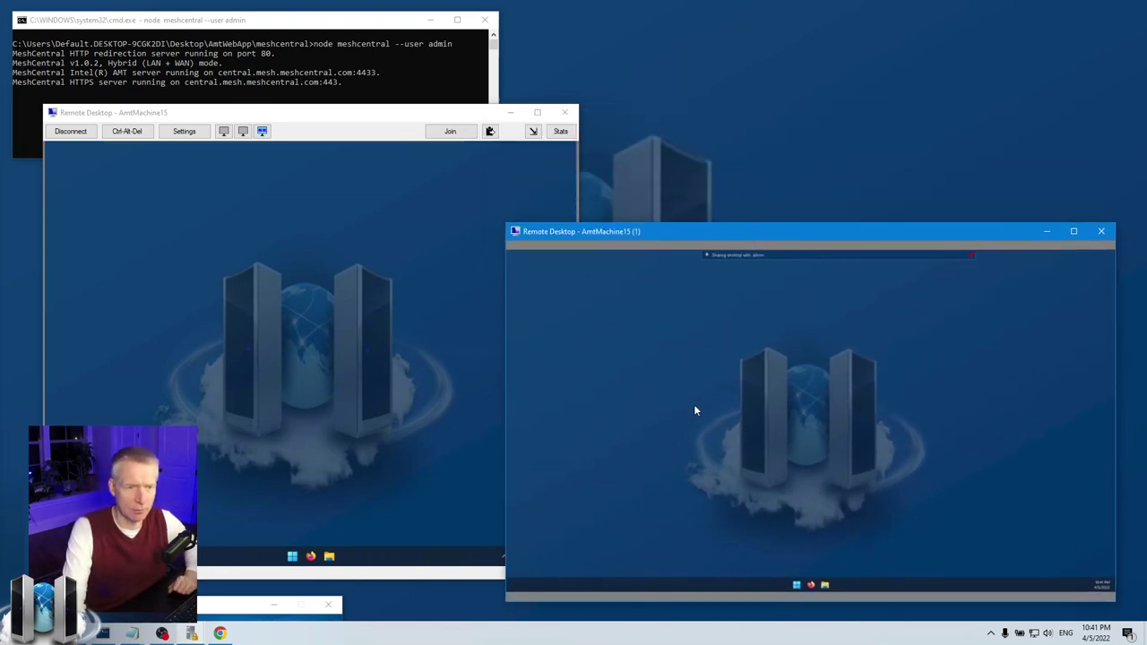
pyautogui.moveTo(848, 453); pyautogui.dragTo(206, 318)
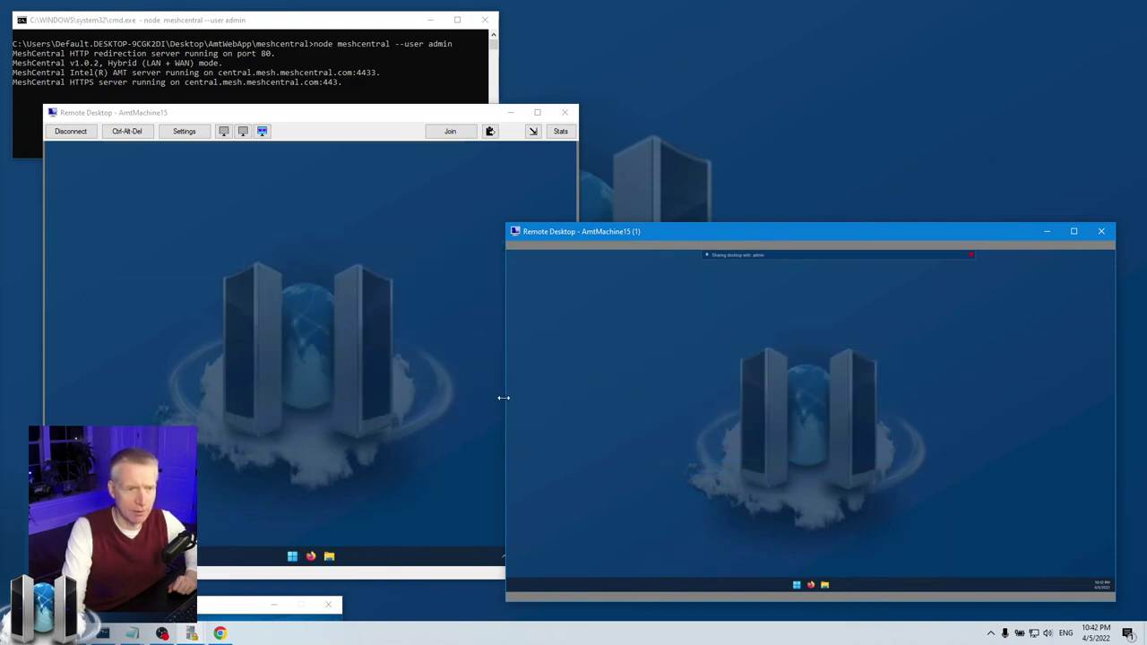
pyautogui.moveTo(504, 397); pyautogui.dragTo(585, 395)
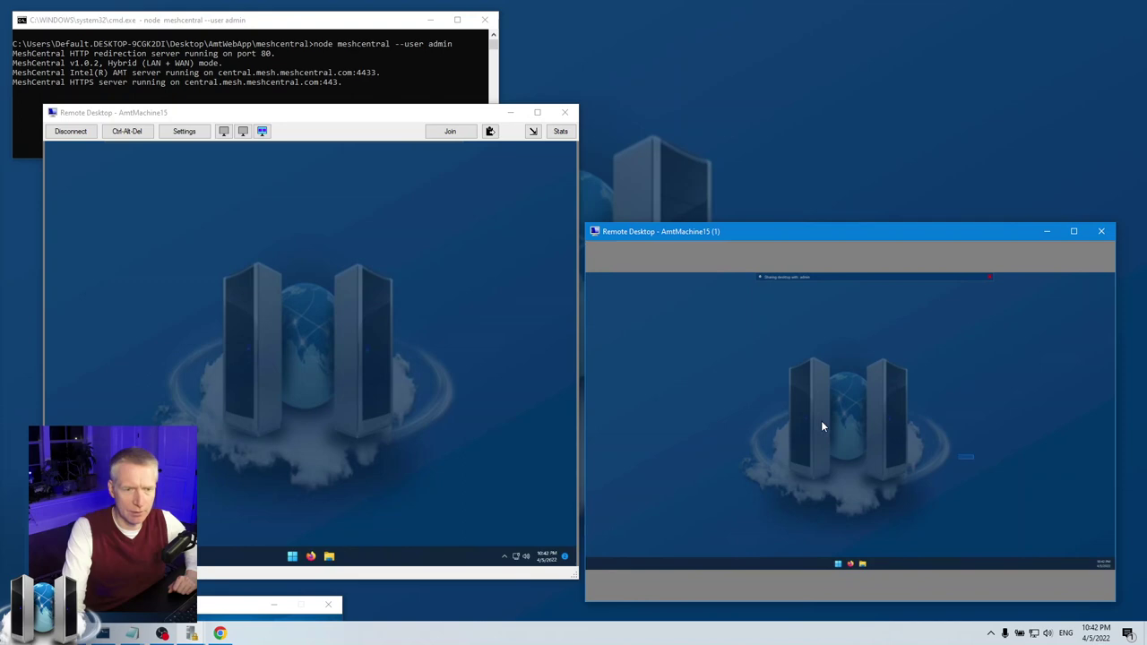
pyautogui.moveTo(821, 421); pyautogui.dragTo(1022, 462)
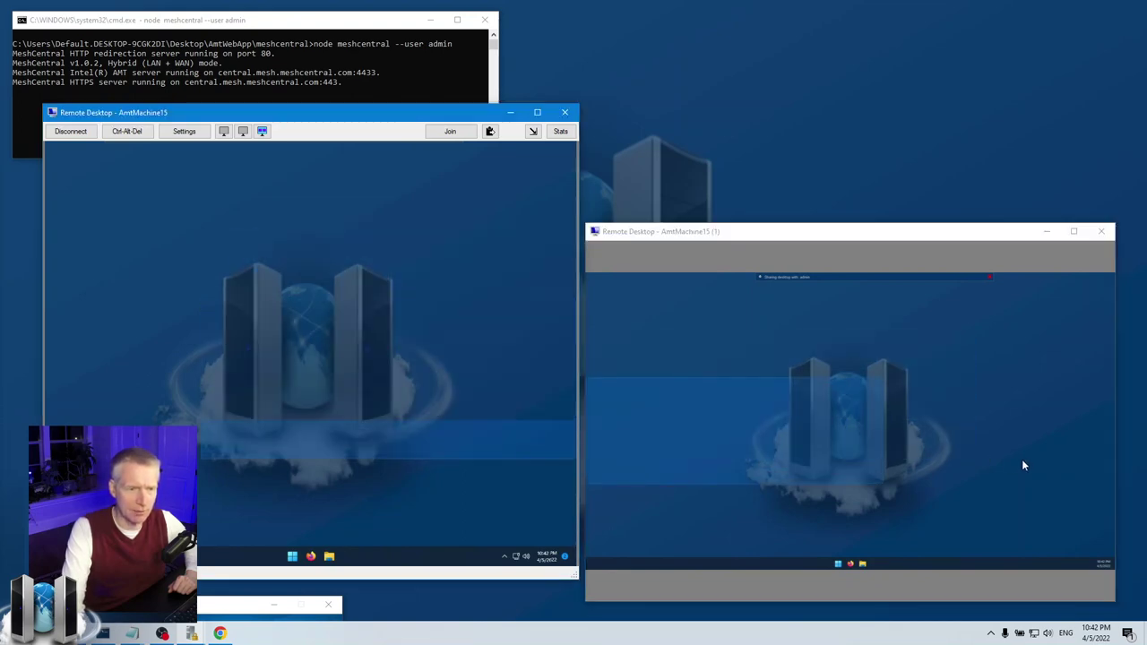
# Step: Open File Explorer on the remote machine and move its window closer to the edge shared with the second display
pyautogui.click(330, 557)
pyautogui.moveTo(241, 239)
pyautogui.mouseDown()
pyautogui.moveTo(699, 333)
pyautogui.moveTo(856, 351)
pyautogui.moveTo(934, 328)
pyautogui.moveTo(920, 309)
pyautogui.moveTo(916, 334)
pyautogui.moveTo(955, 317)
pyautogui.moveTo(689, 341)
pyautogui.moveTo(421, 278)
pyautogui.moveTo(212, 267)
pyautogui.moveTo(230, 248)
pyautogui.moveTo(828, 329)
pyautogui.moveTo(943, 321)
pyautogui.moveTo(940, 304)
pyautogui.moveTo(463, 281)
pyautogui.moveTo(254, 247)
pyautogui.mouseUp()
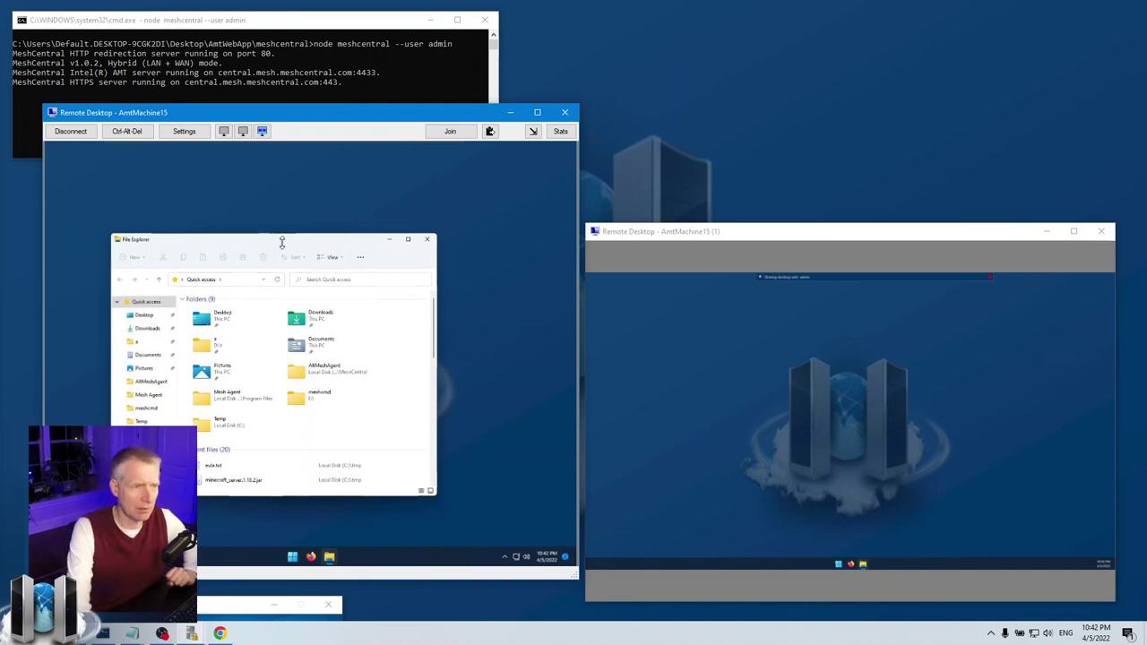
pyautogui.moveTo(281, 243); pyautogui.dragTo(384, 240)
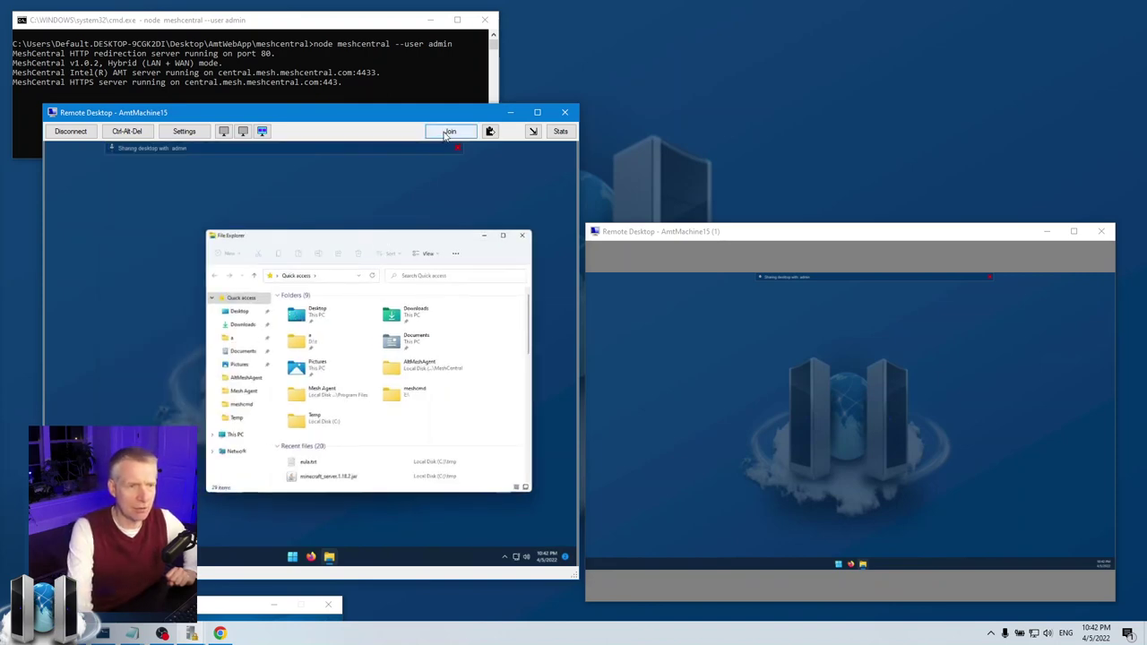
# Step: Join the two displays into one remote desktop window, split them again, and place the second display's window beside the main one
pyautogui.click(449, 132)
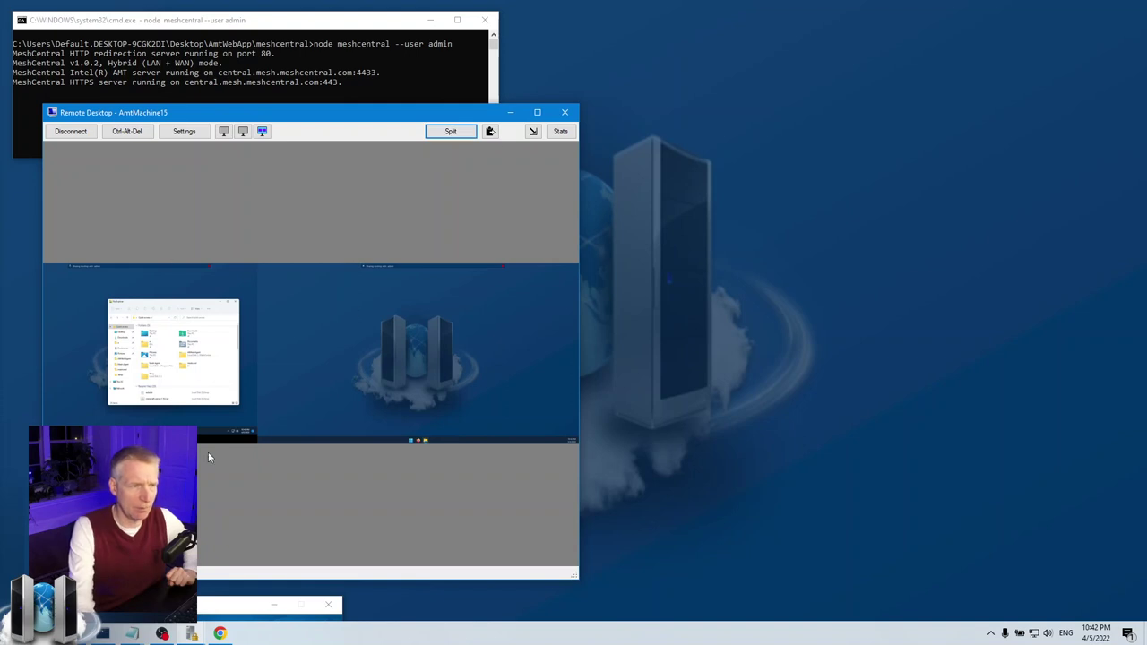
pyautogui.click(450, 131)
pyautogui.click(327, 134)
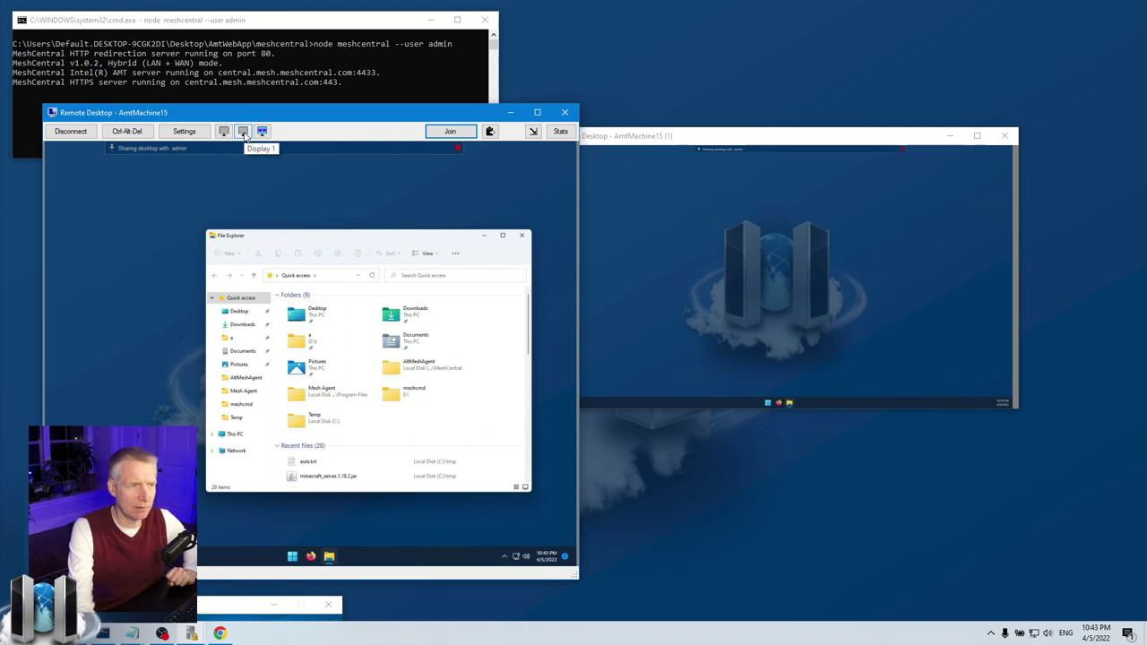
# Step: View a single display of the remote machine, then return to the combined view of all displays
pyautogui.click(224, 132)
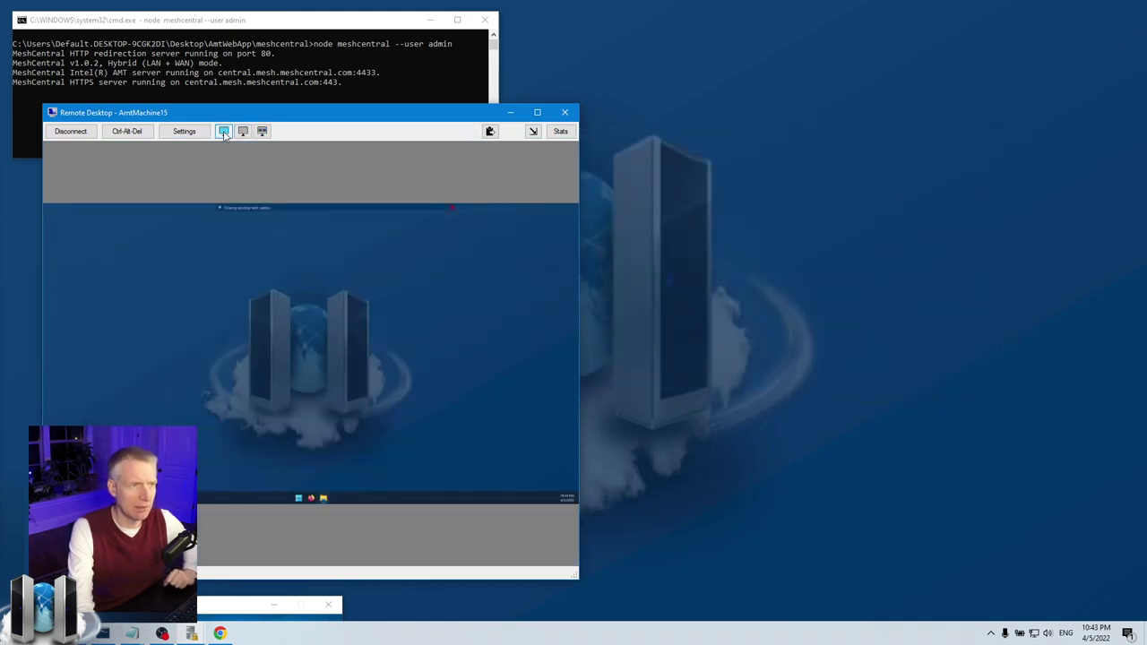
pyautogui.click(224, 132)
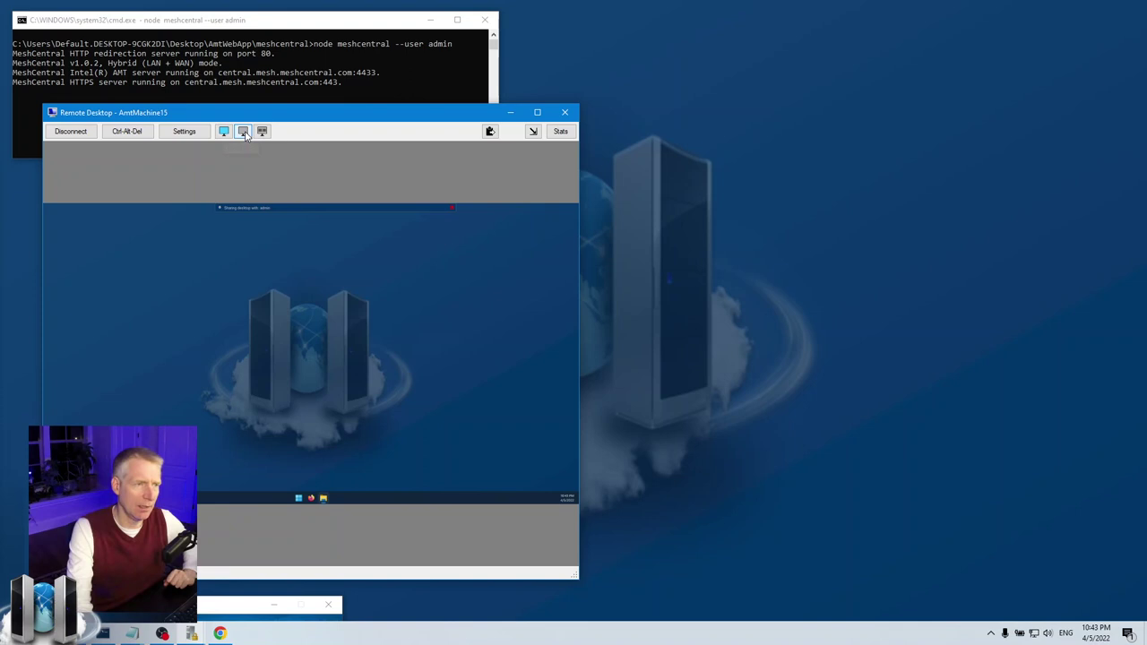
pyautogui.click(261, 131)
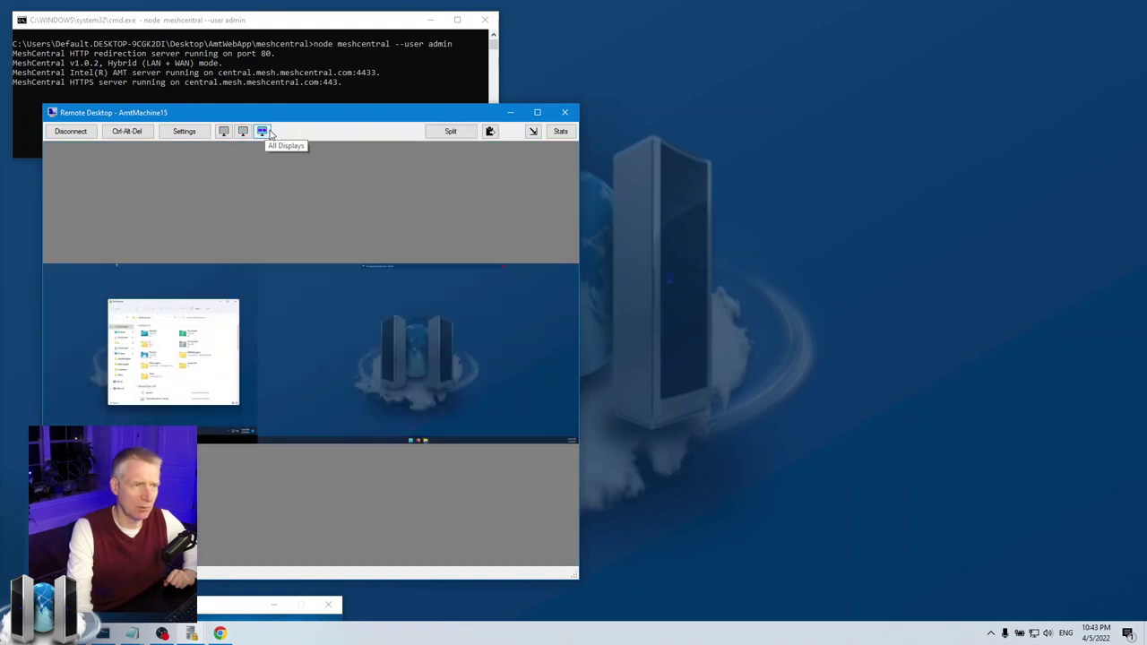
# Step: Split the combined view into side-by-side display windows and move the remote File Explorer window so it straddles both displays
pyautogui.click(450, 132)
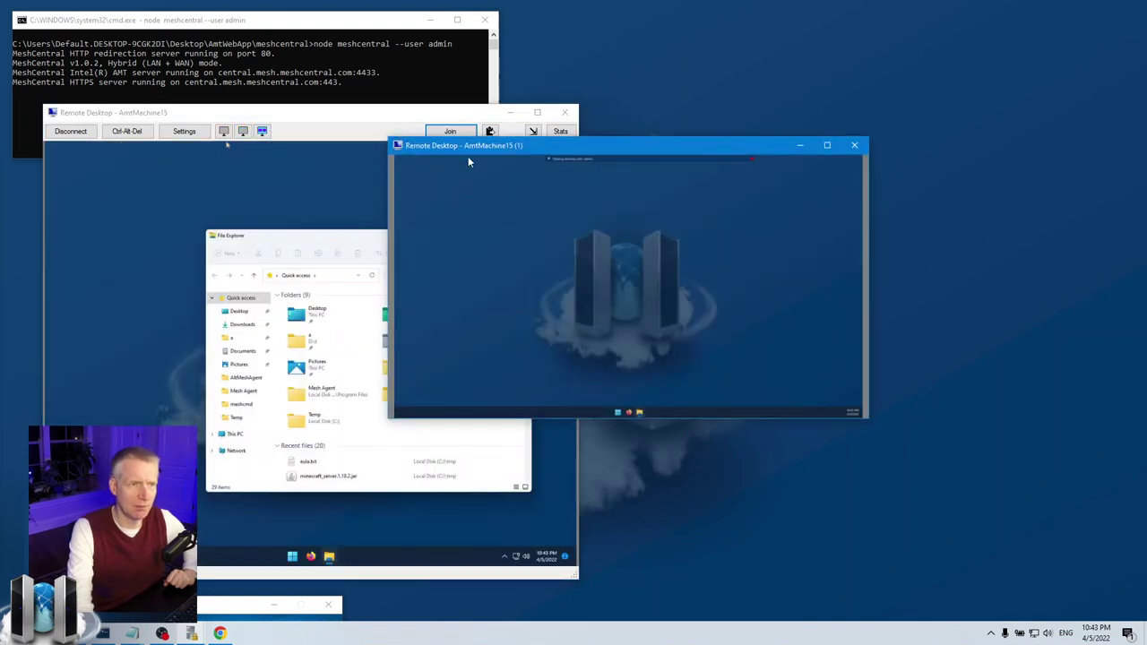
pyautogui.moveTo(488, 145); pyautogui.dragTo(690, 132)
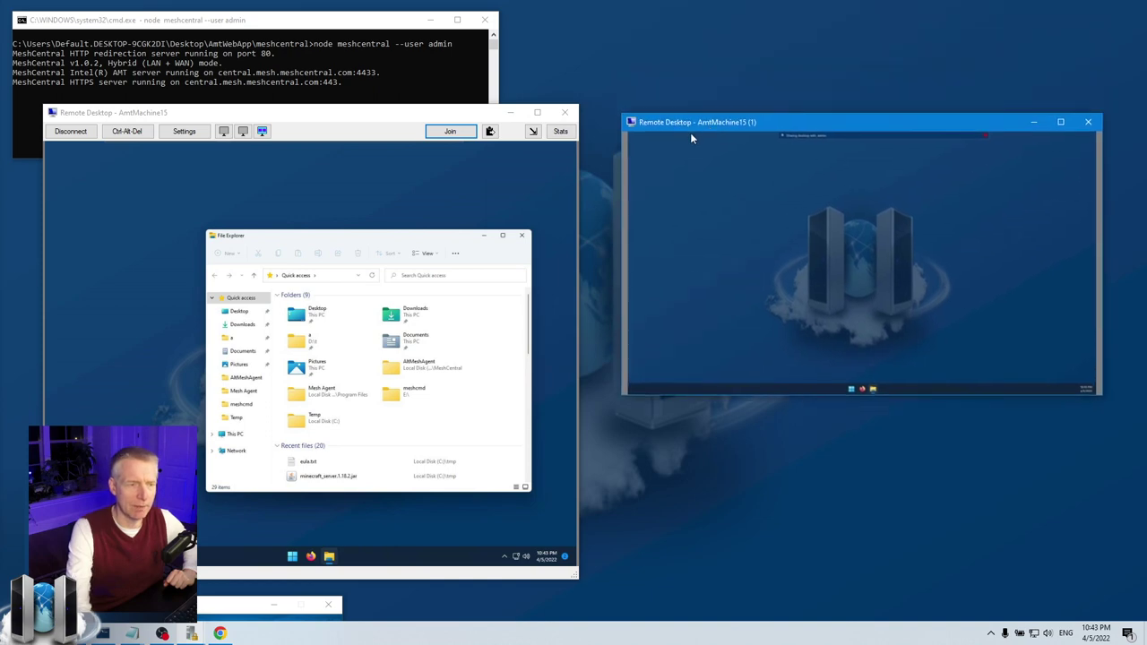
pyautogui.moveTo(357, 247); pyautogui.dragTo(409, 232)
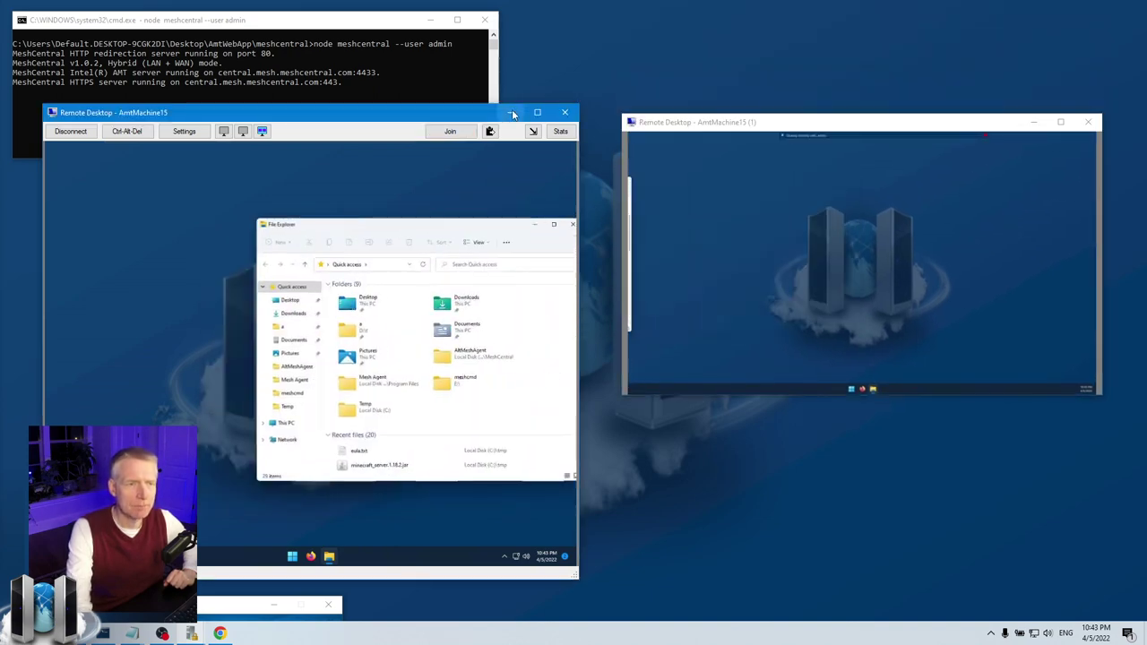